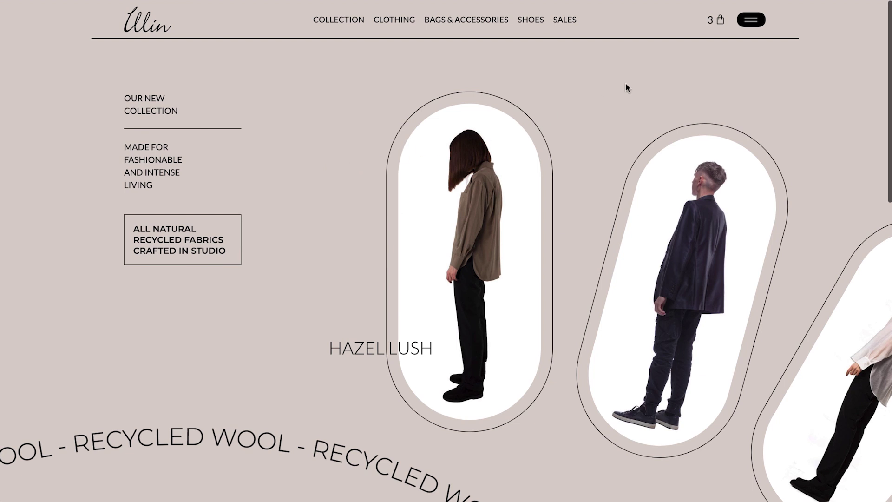
Open the header side cart and remove Pearly Tee, leaving a $148.00 subtotal
left_click(718, 21)
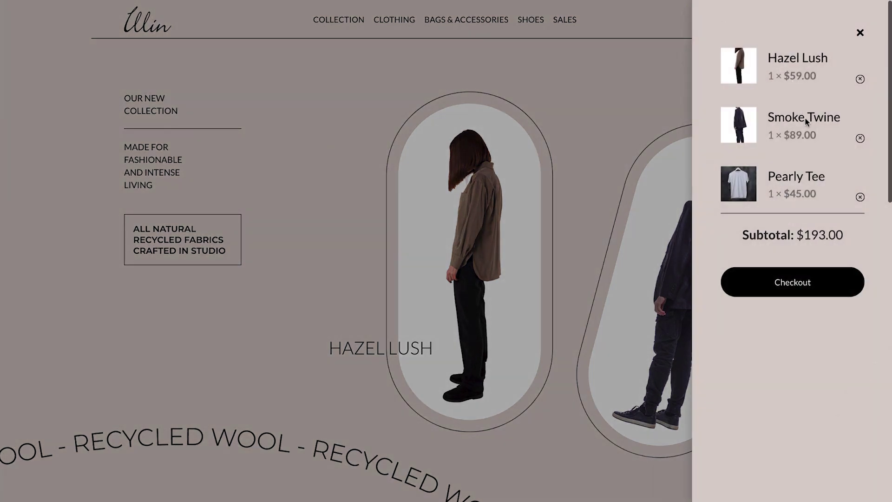
left_click(860, 197)
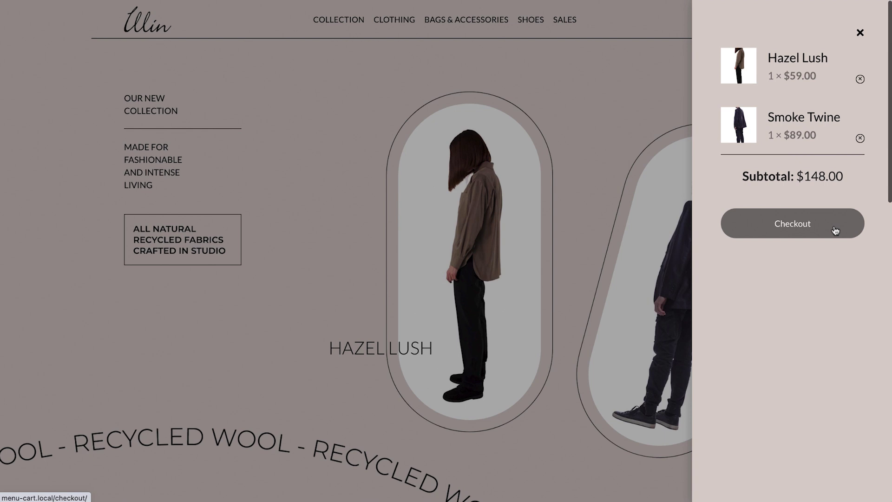
left_click(133, 115)
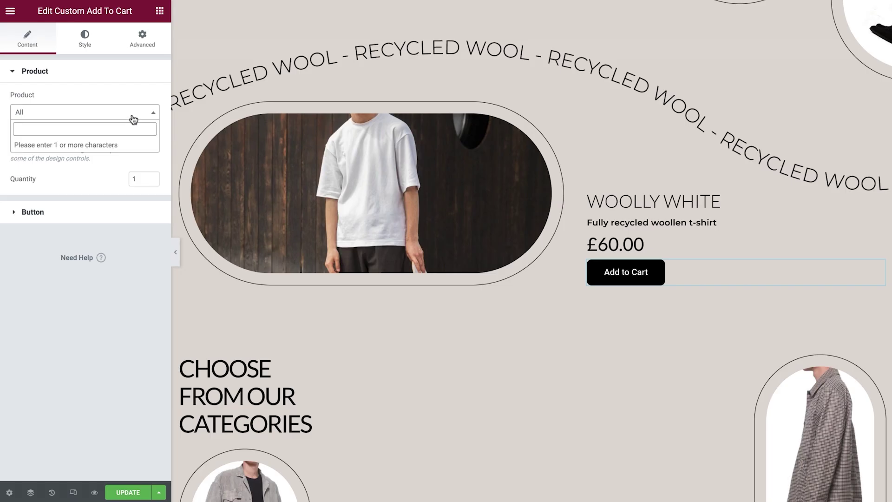
Assign the T-SHIRT product to the Add to Cart button and add it to the cart
type("T-s")
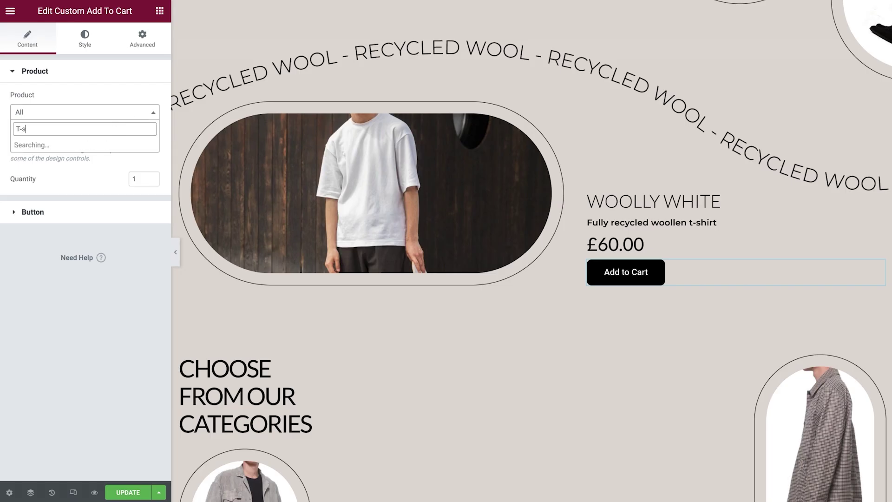
left_click(92, 146)
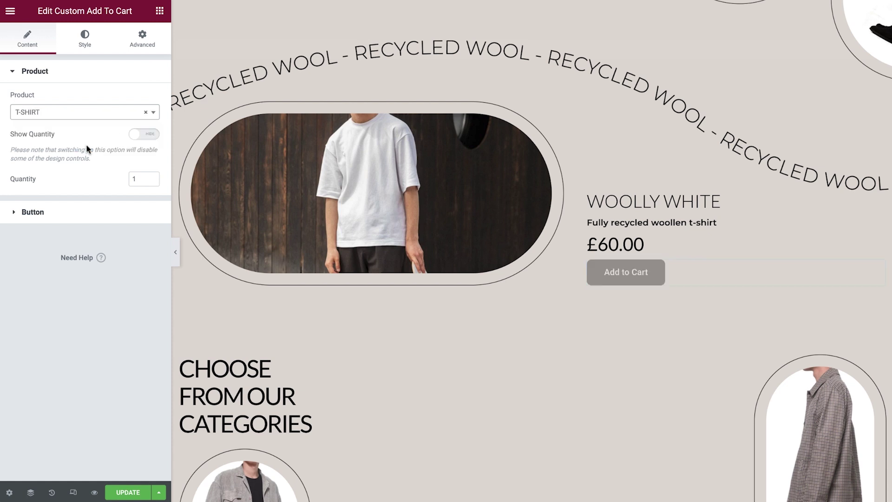
left_click(611, 279)
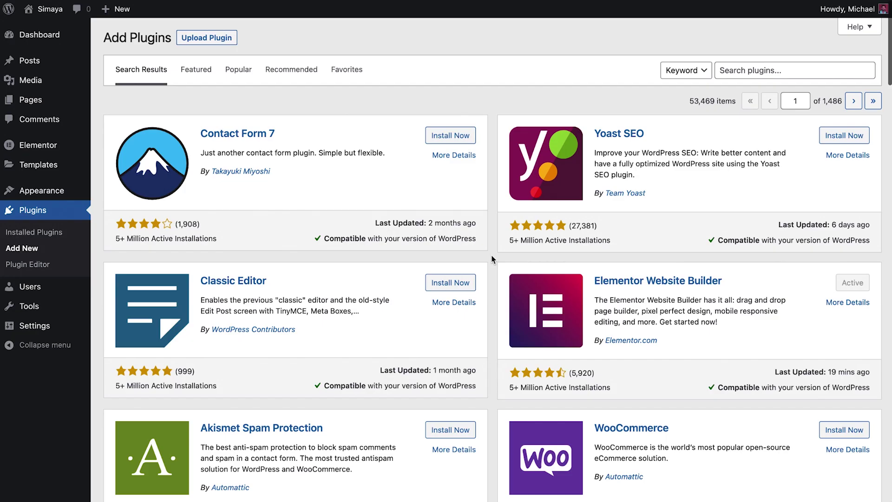
Search the plugin directory for woocommerce and install WooCommerce
left_click(749, 70)
type("woocommerce")
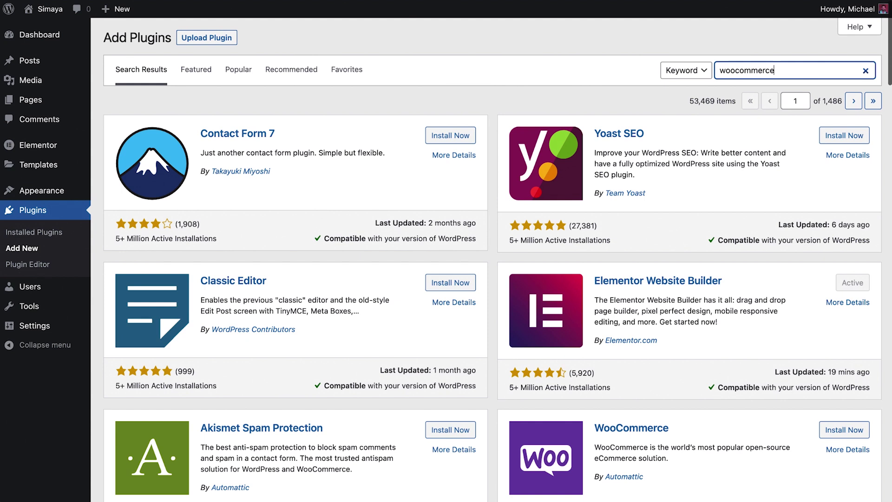
left_click(463, 141)
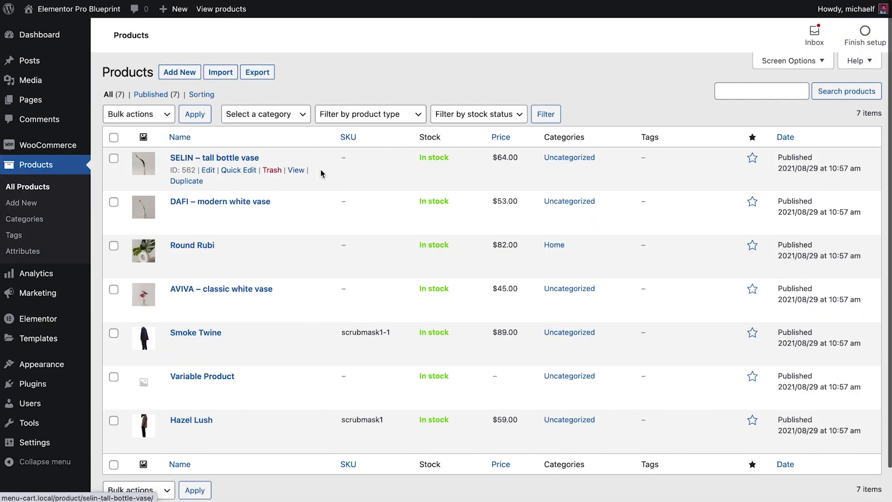
scroll(324, 173, "down", 2)
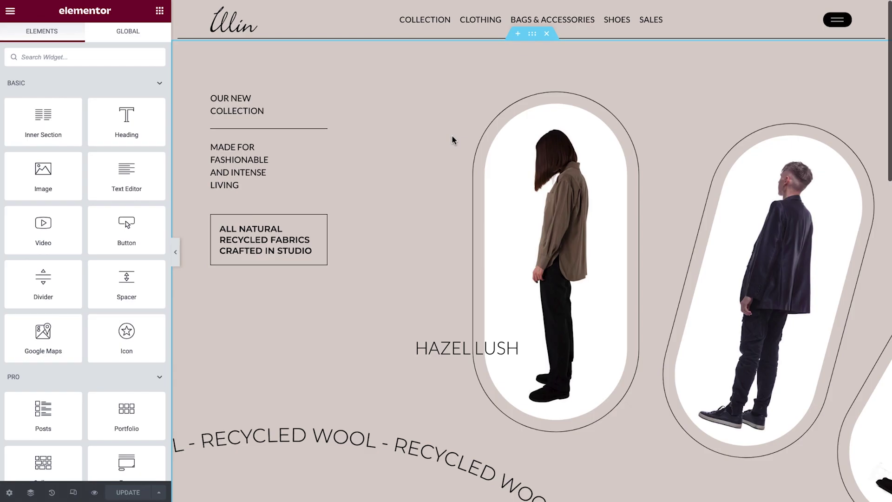
Find the Menu Cart widget by searching 'menu cart' and drag it into the header
mouse_move(542, 8)
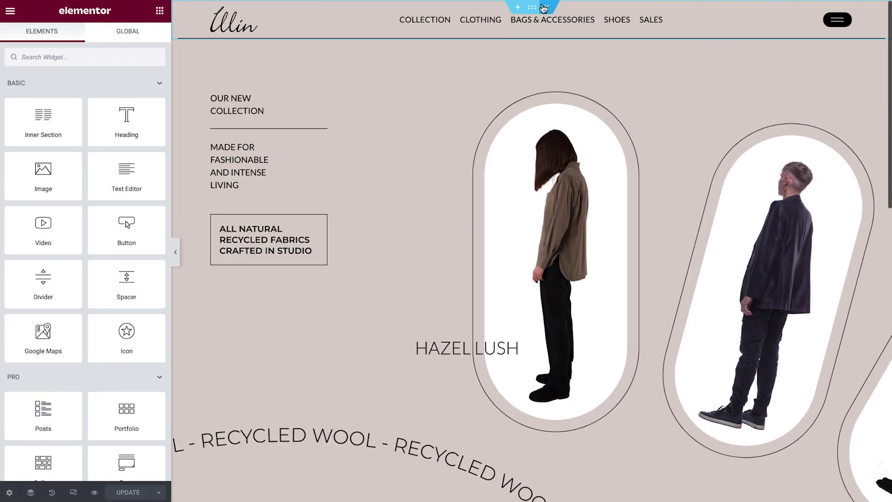
left_click(132, 57)
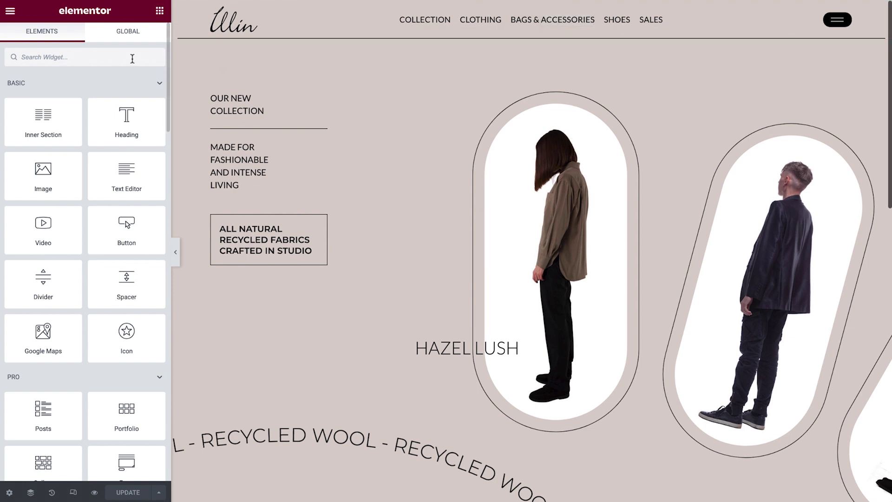
type("menu cart")
left_click_drag(47, 95, 821, 28)
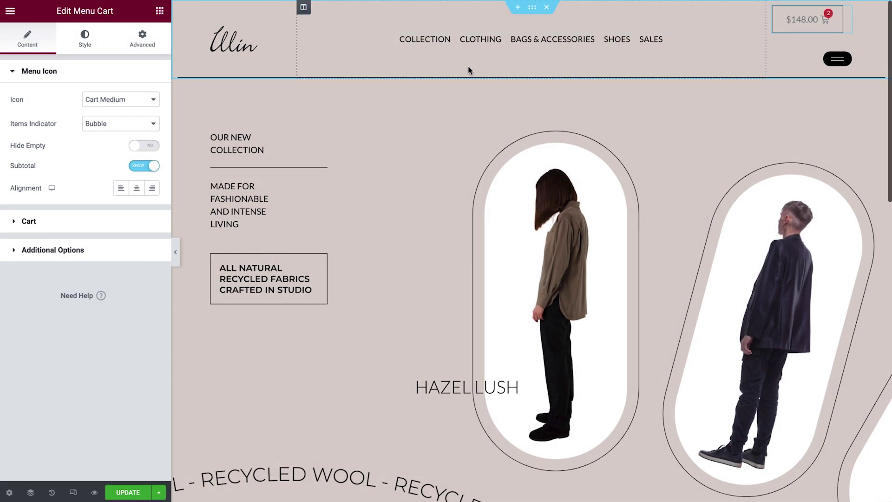
Set the cart icon to Bag Medium and the Items Indicator to None
left_click(145, 104)
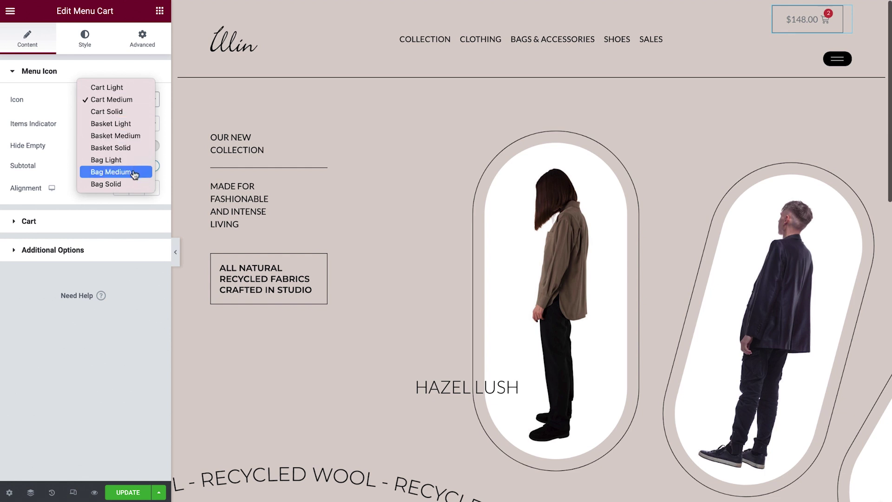
left_click(110, 172)
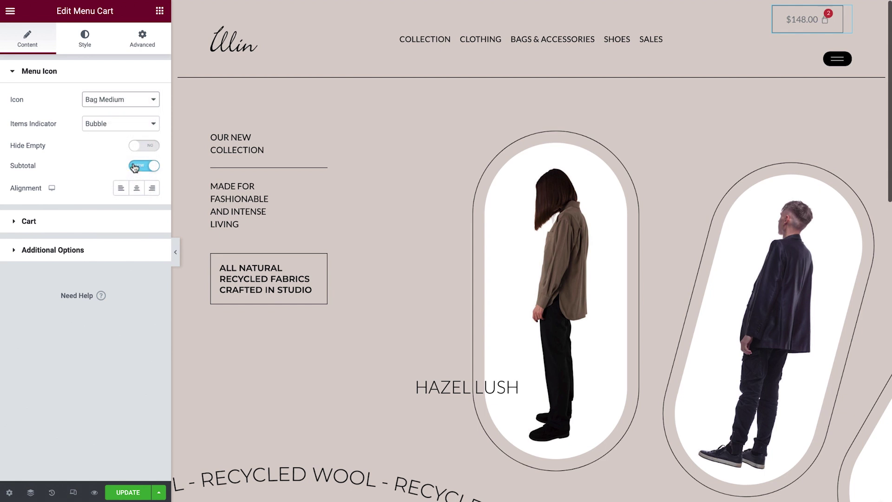
left_click(140, 128)
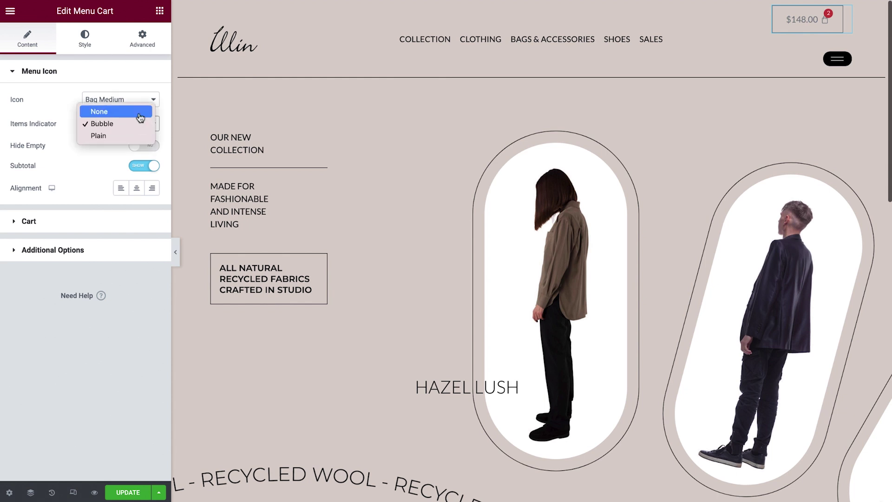
left_click(140, 114)
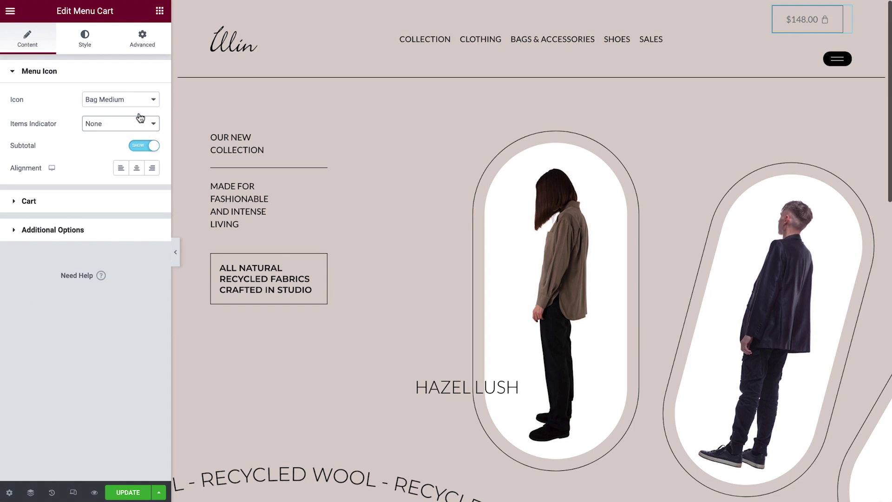
left_click(139, 125)
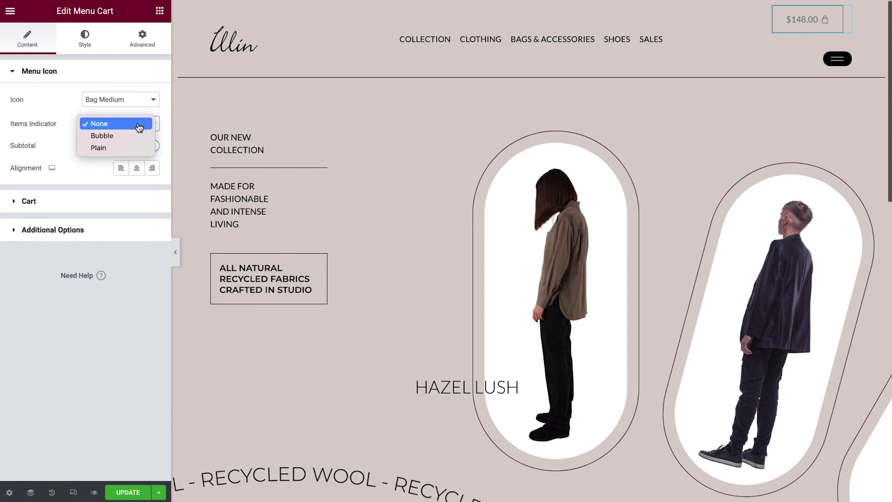
Set Items Indicator to Plain, hide the subtotal, and leave the cart alignment cleared
left_click(137, 147)
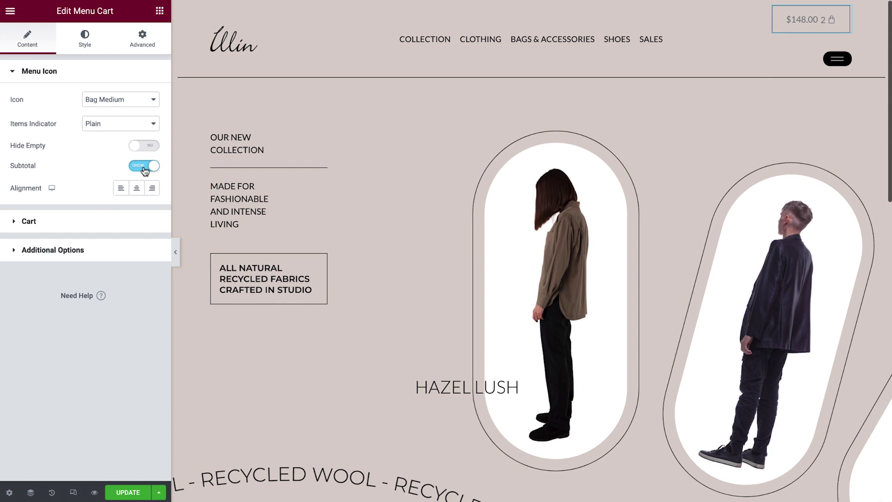
left_click(145, 168)
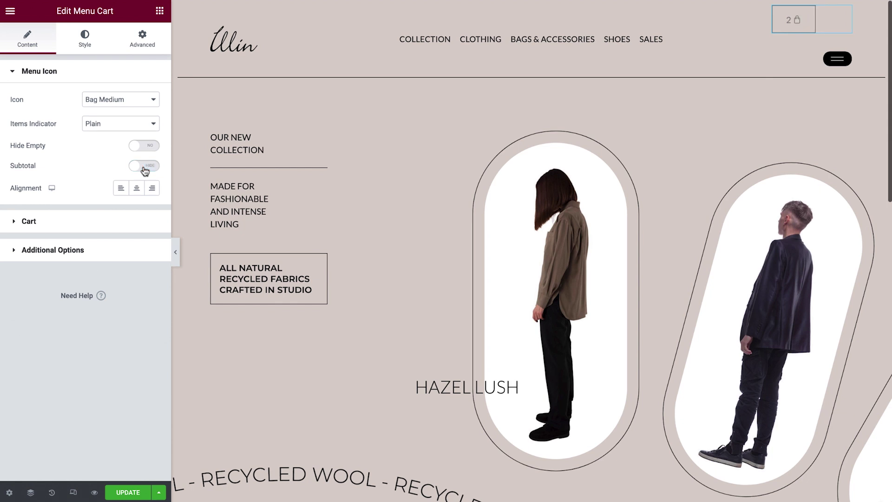
left_click(136, 190)
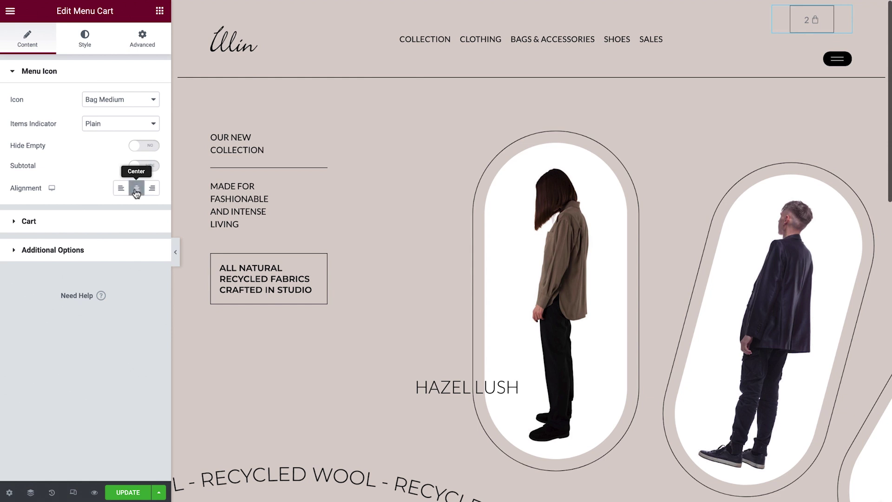
left_click(153, 192)
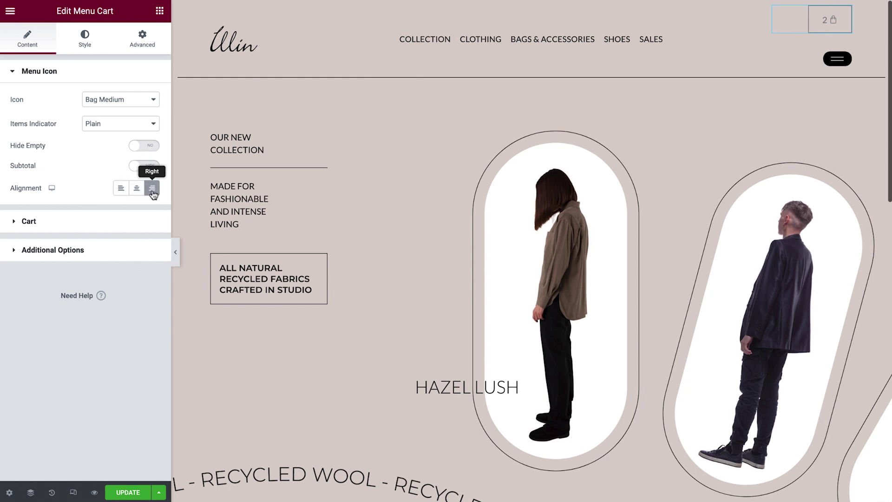
left_click(153, 193)
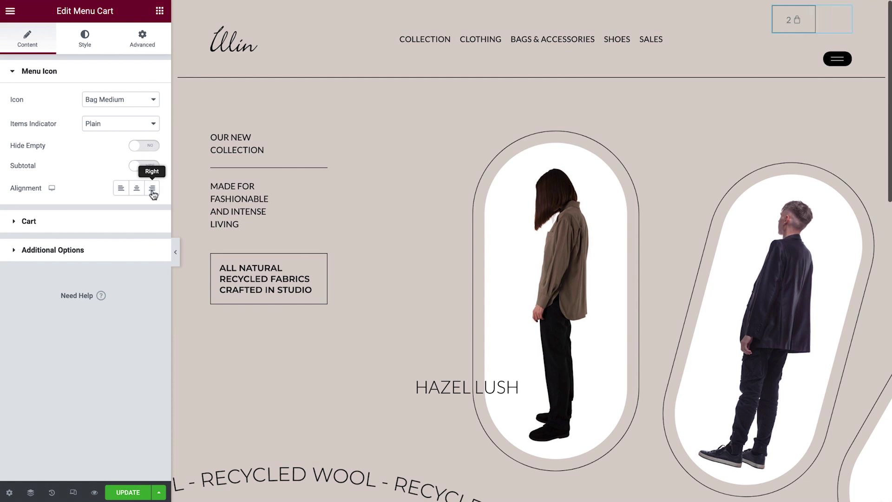
left_click(134, 222)
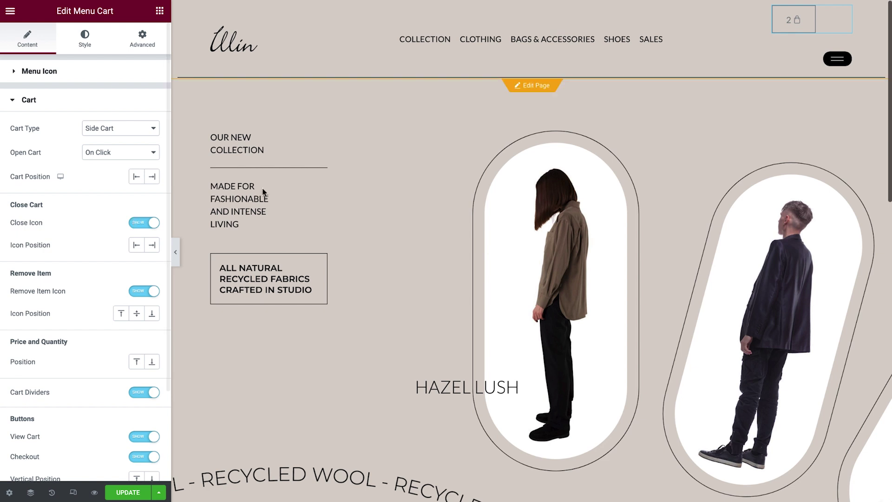
Set Cart Position to Right and Cart Type to Side Cart
left_click(801, 30)
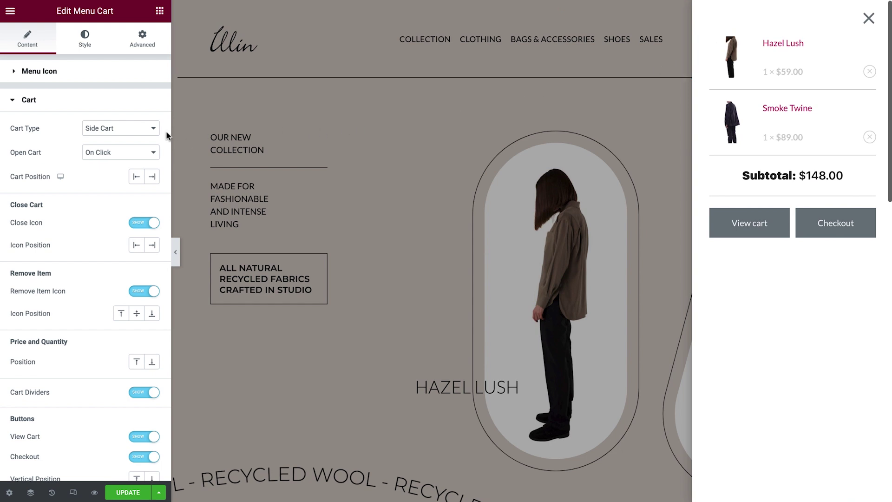
left_click(138, 132)
left_click(137, 140)
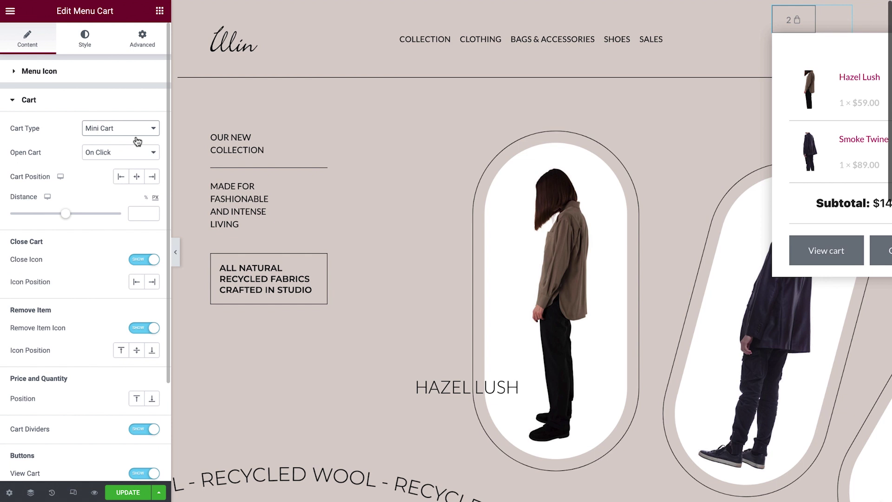
left_click(152, 179)
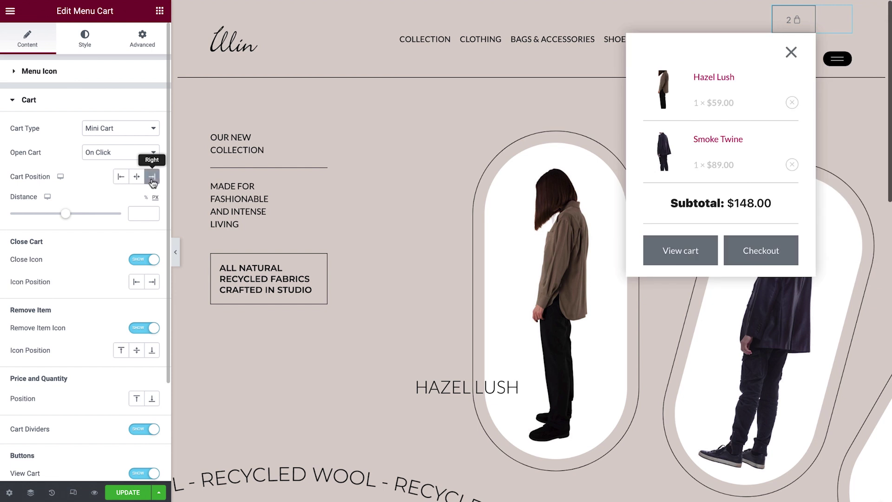
left_click(145, 130)
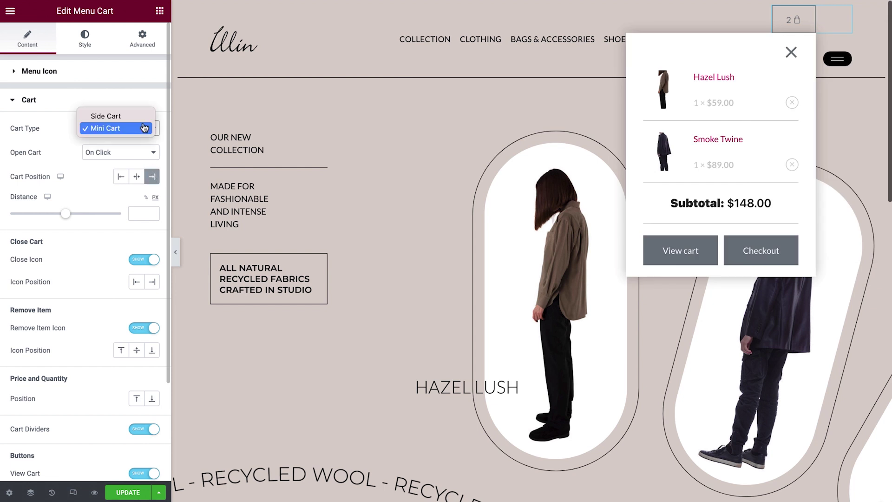
left_click(145, 124)
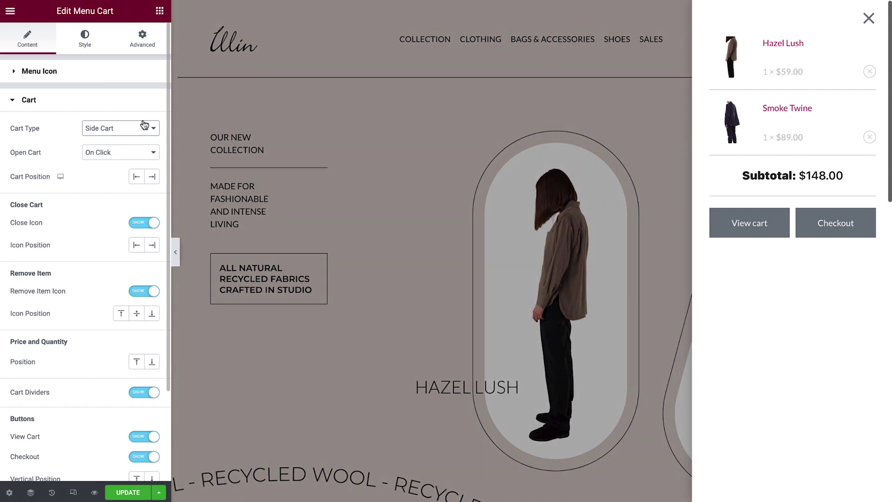
Keep the side cart opening on click at the right edge with its close icon shown
left_click(141, 155)
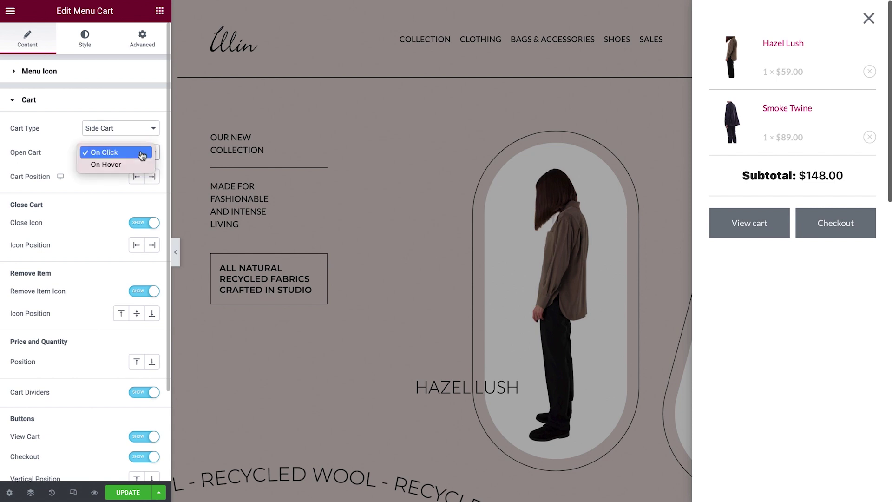
left_click(142, 155)
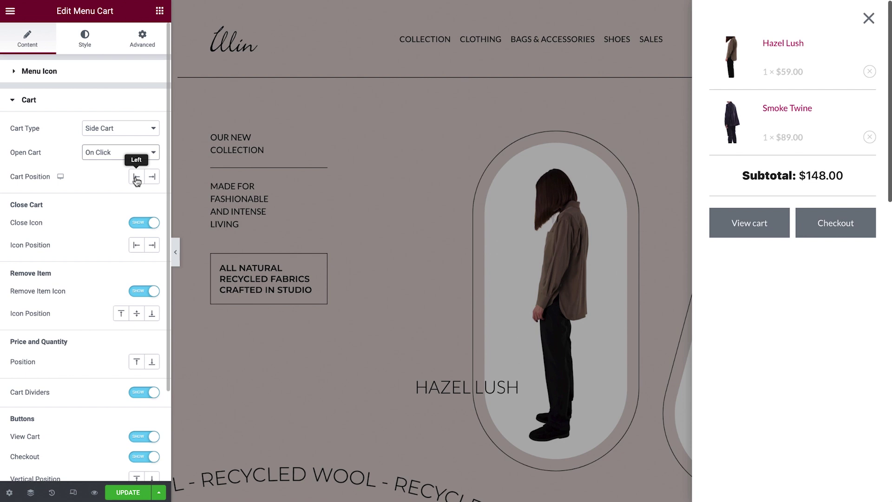
left_click(136, 178)
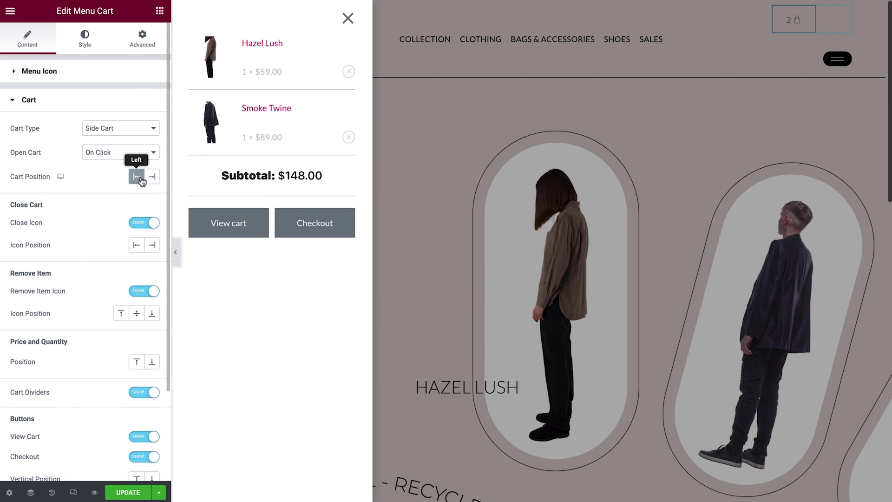
left_click(154, 180)
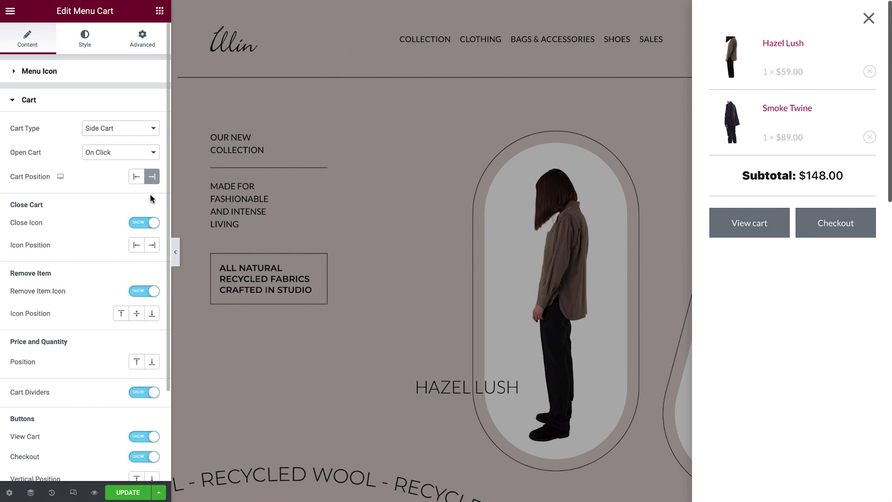
left_click(143, 224)
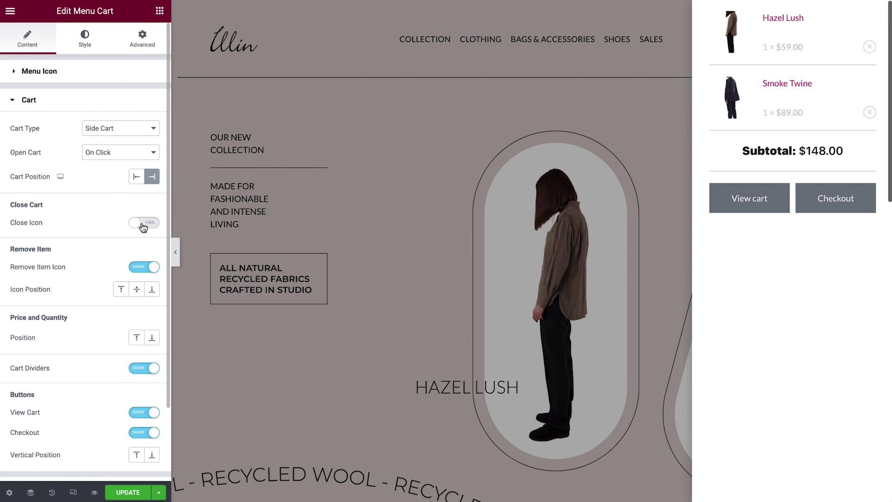
left_click(143, 224)
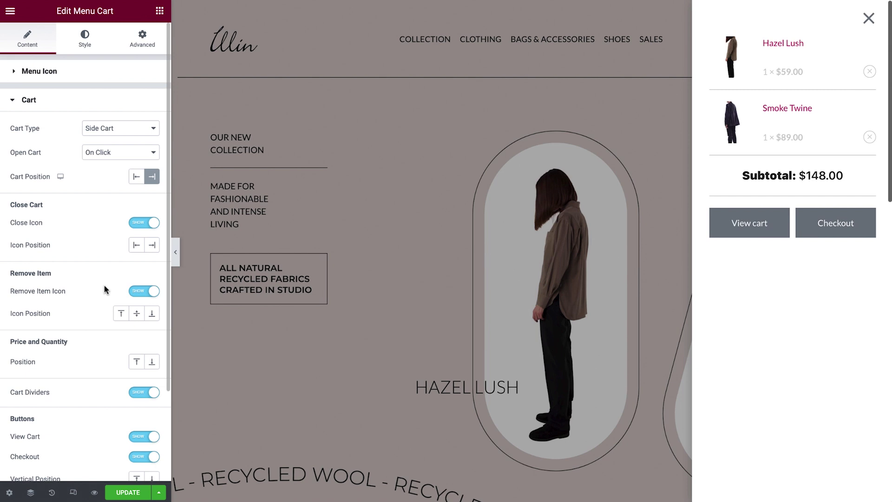
Put Price and Quantity Position at Bottom and keep Cart Dividers on
left_click(134, 363)
left_click(153, 365)
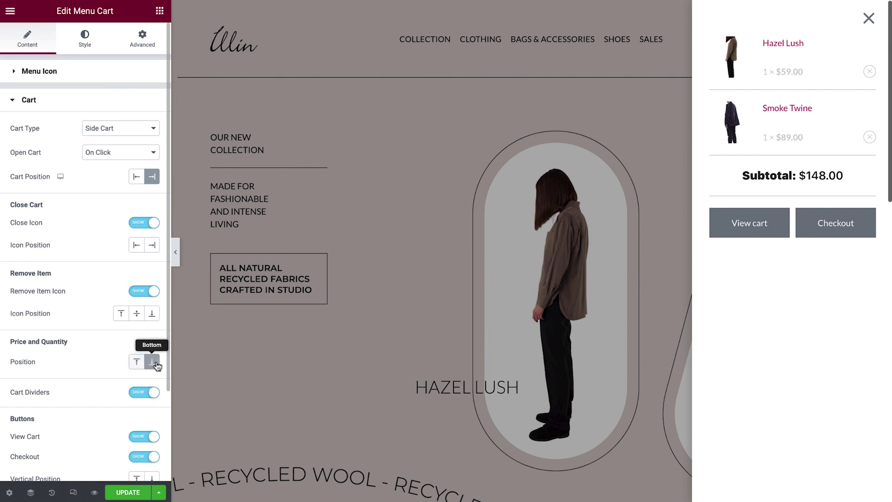
left_click(143, 395)
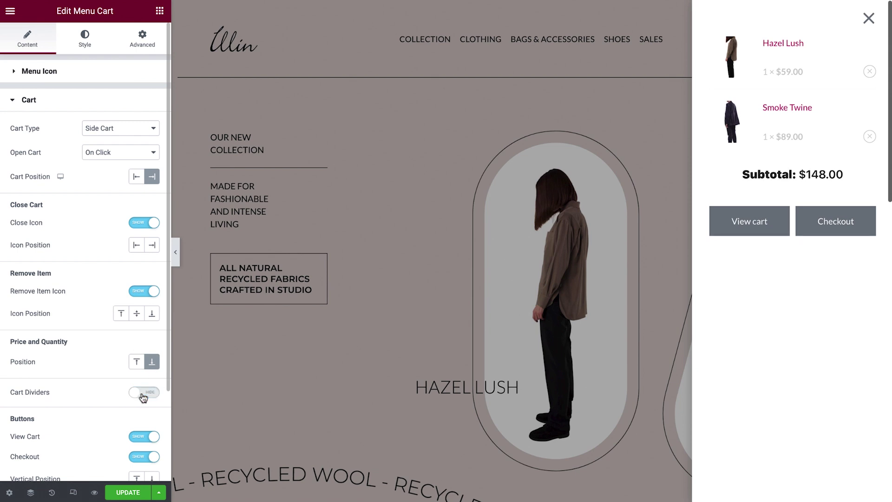
left_click(143, 395)
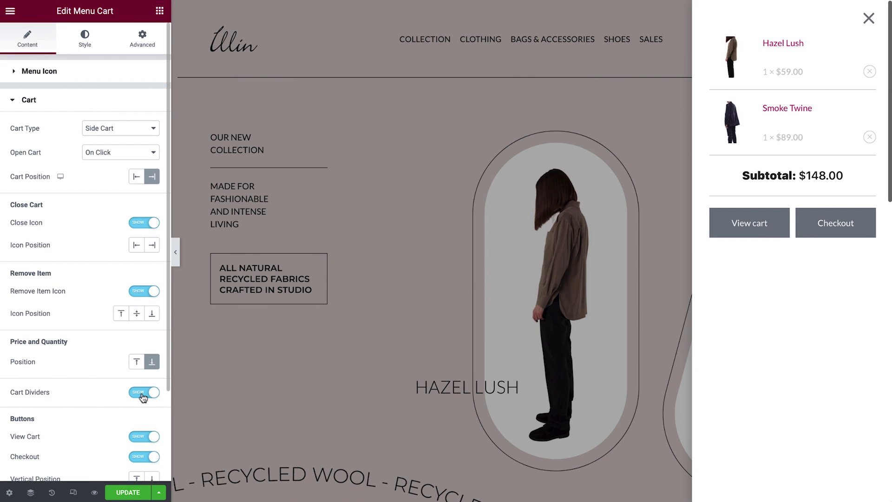
scroll(143, 396, "down", 3)
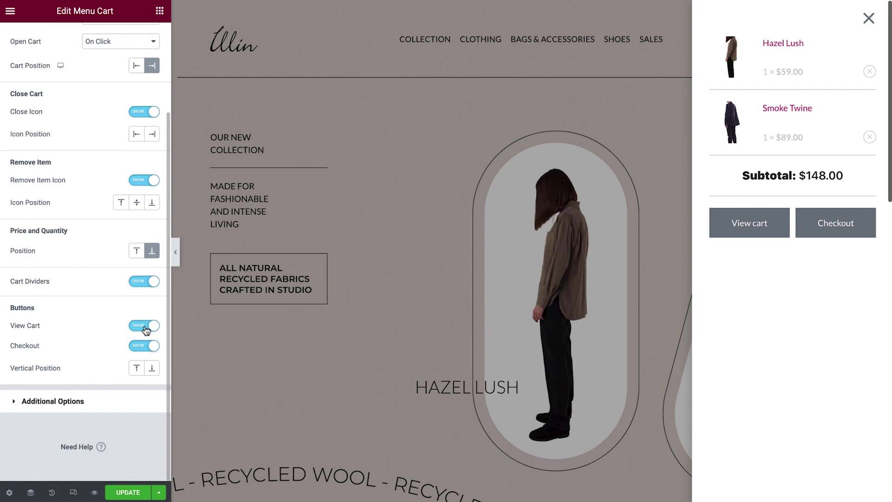
Hide the View Cart button and set the Checkout button's Vertical Position to Top, below the subtotal
left_click(145, 326)
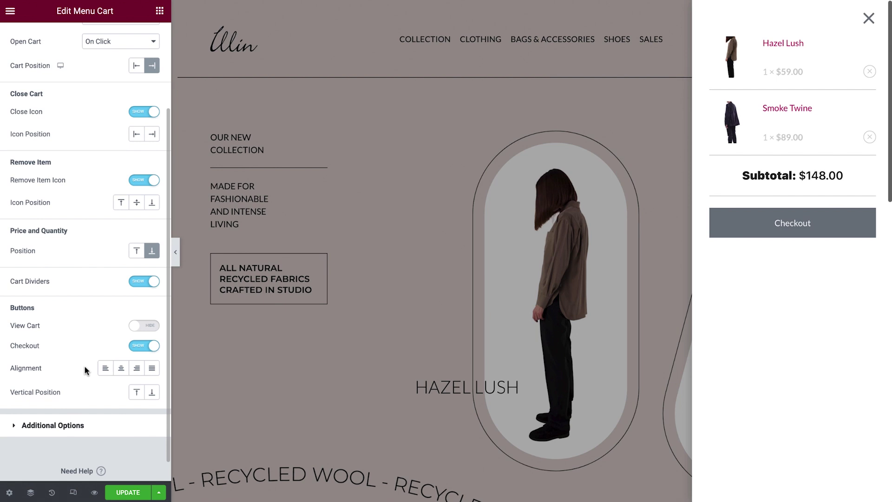
left_click(152, 393)
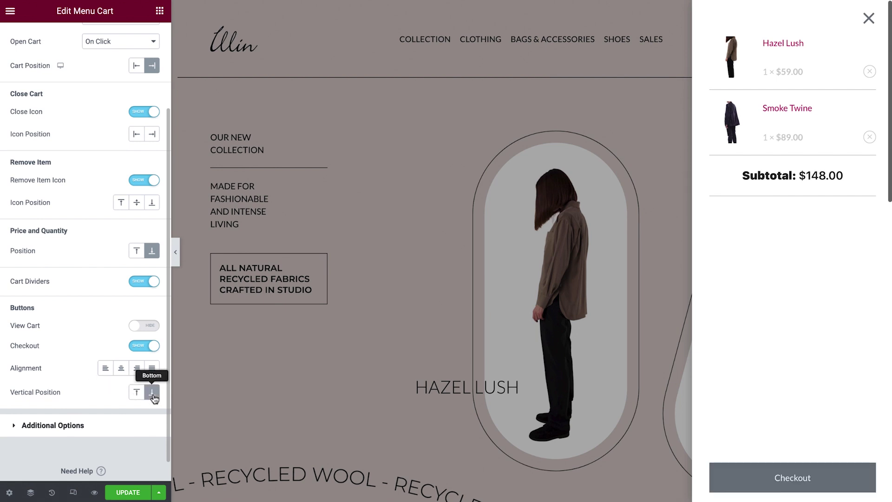
left_click(137, 393)
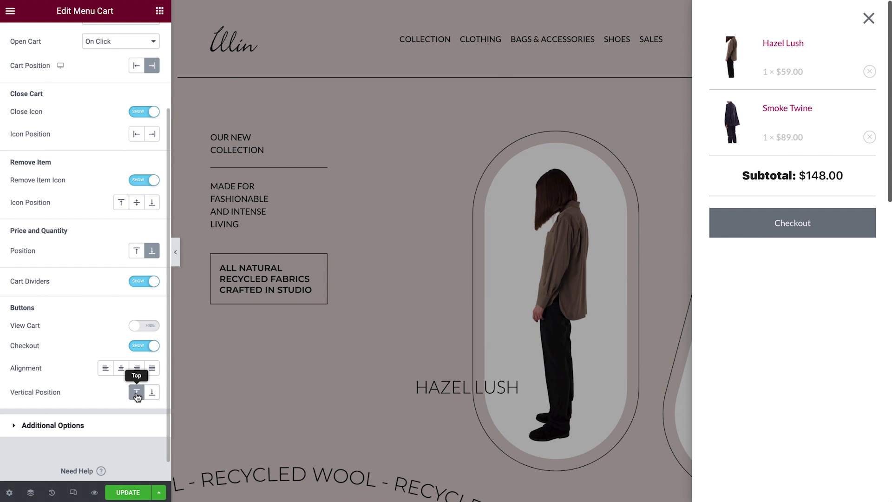
left_click(125, 431)
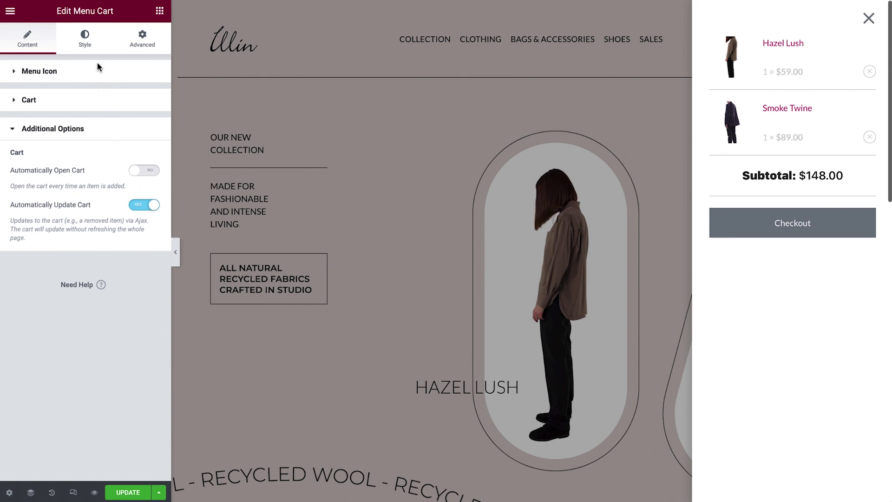
Style the cart icon in the Primary black global colour with a 0 border width
left_click(94, 43)
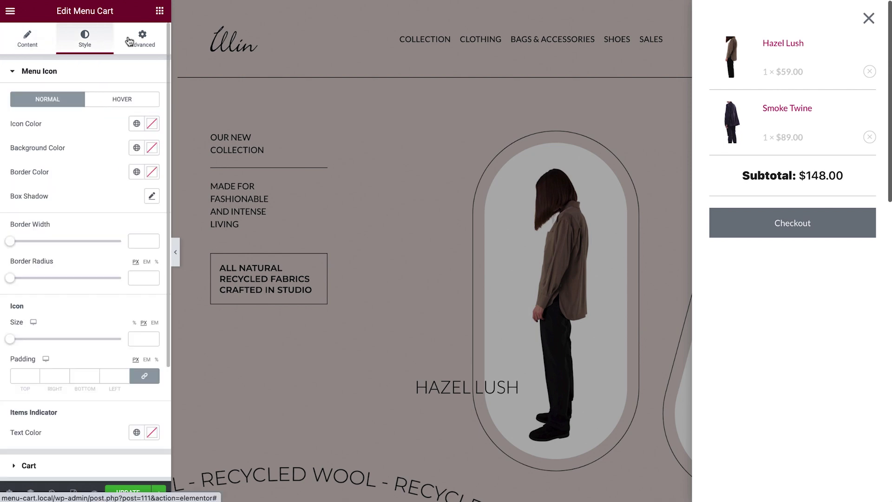
left_click(867, 18)
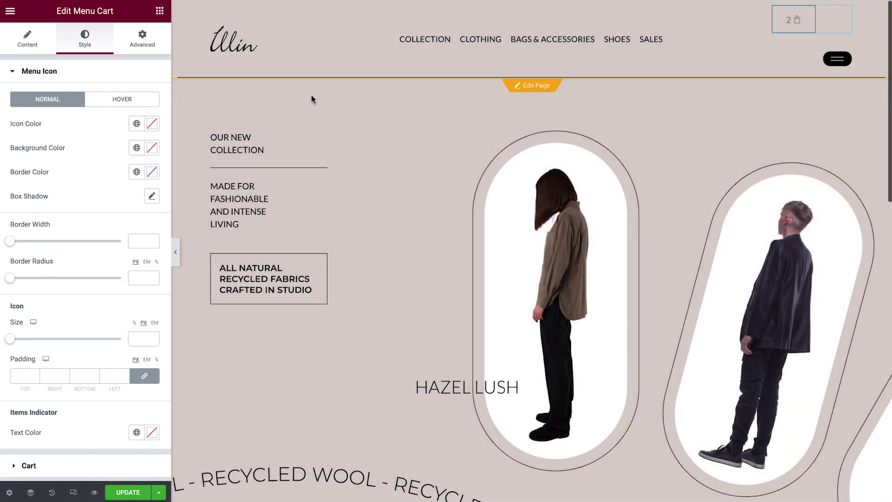
left_click(137, 124)
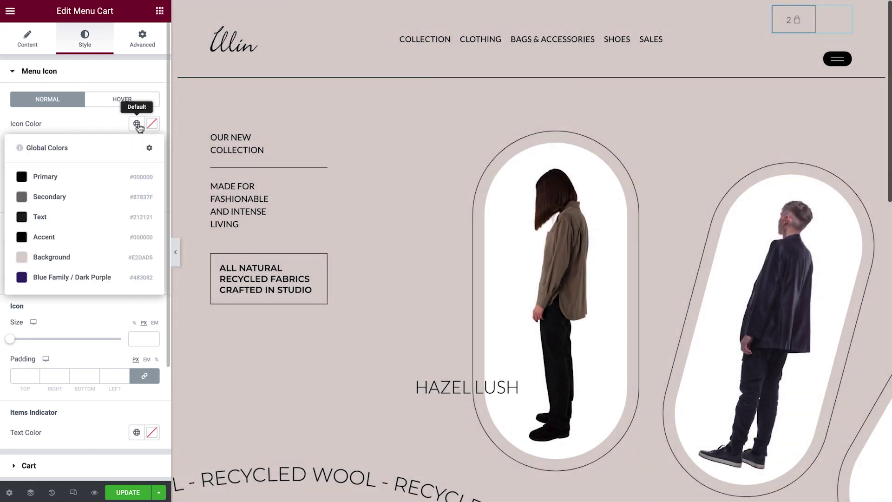
left_click(104, 177)
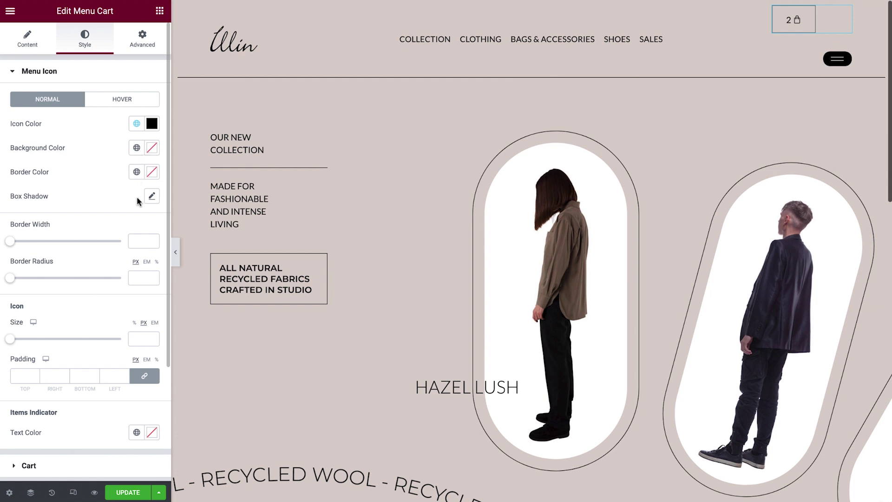
left_click(138, 240)
type("0")
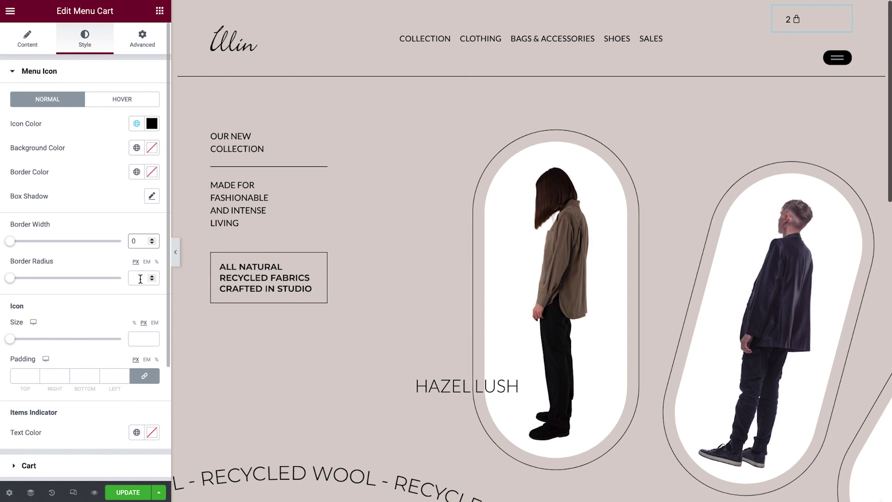
Set the cart icon size to 18 with unlinked 20 px left and right padding
left_click(140, 340)
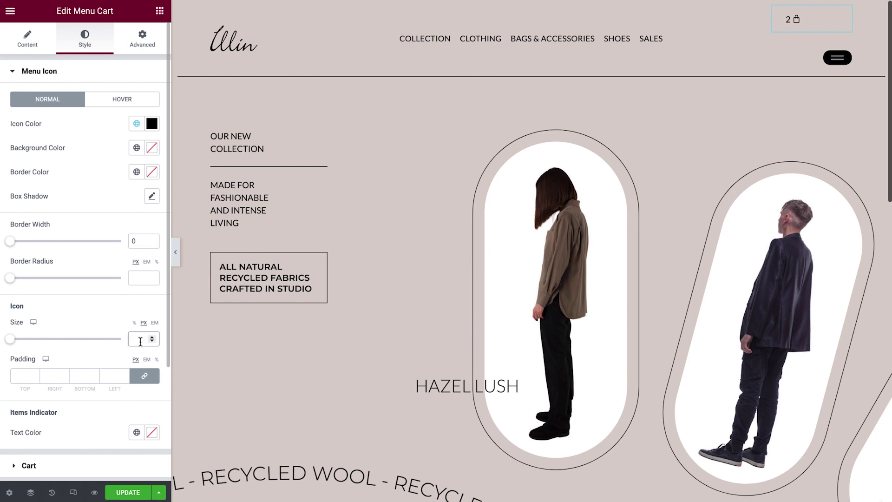
type("18")
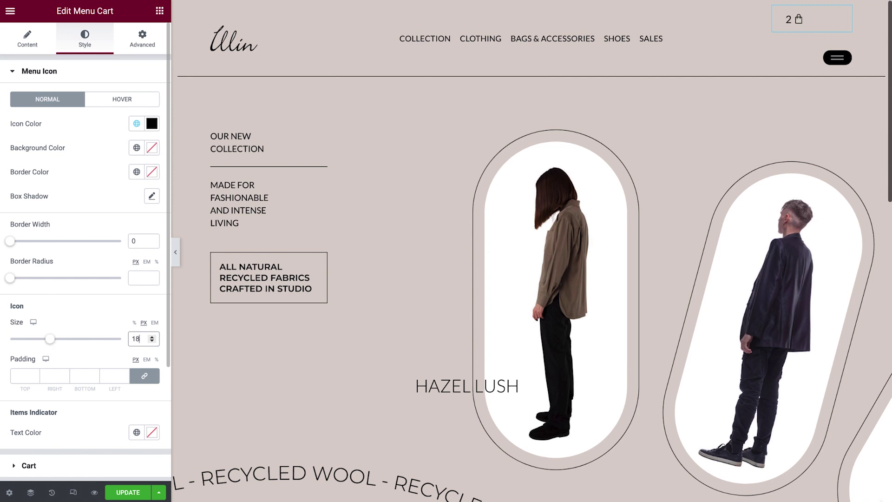
left_click(143, 380)
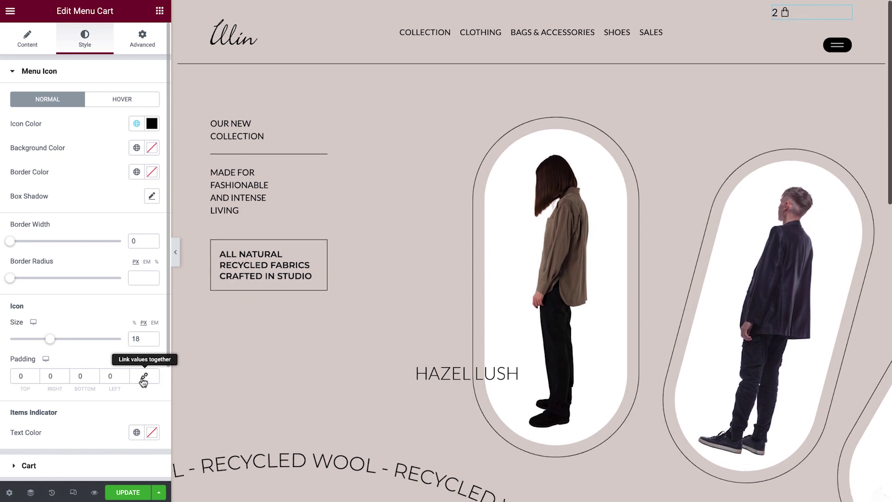
left_click(59, 378)
type("20")
left_click(111, 376)
type("20")
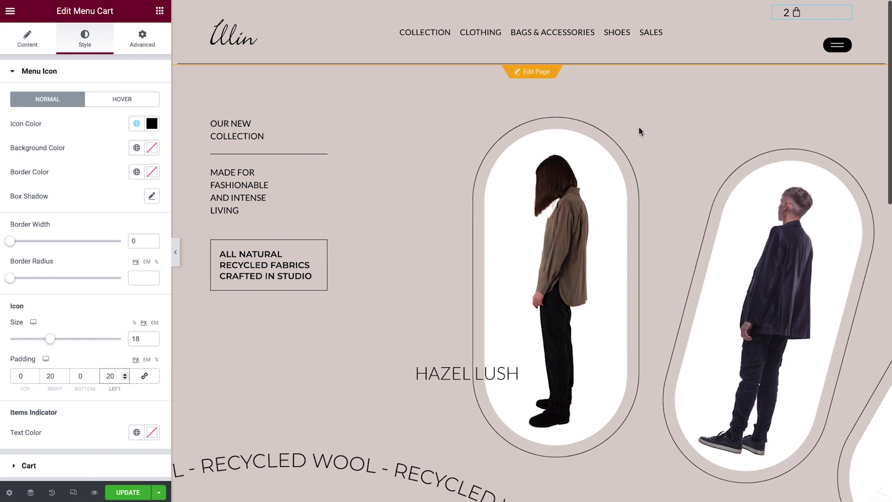
left_click(796, 17)
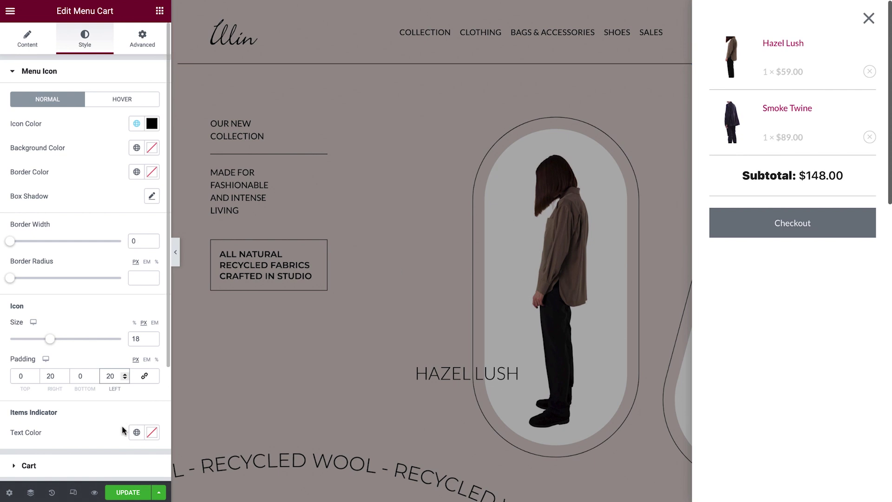
Try the beige Background global colour on the side cart, then reset its background colour to none
left_click(88, 466)
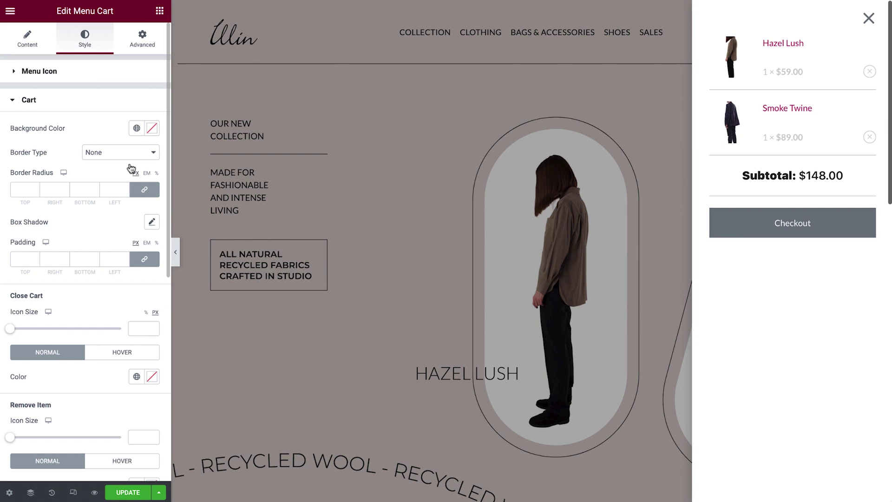
left_click(136, 131)
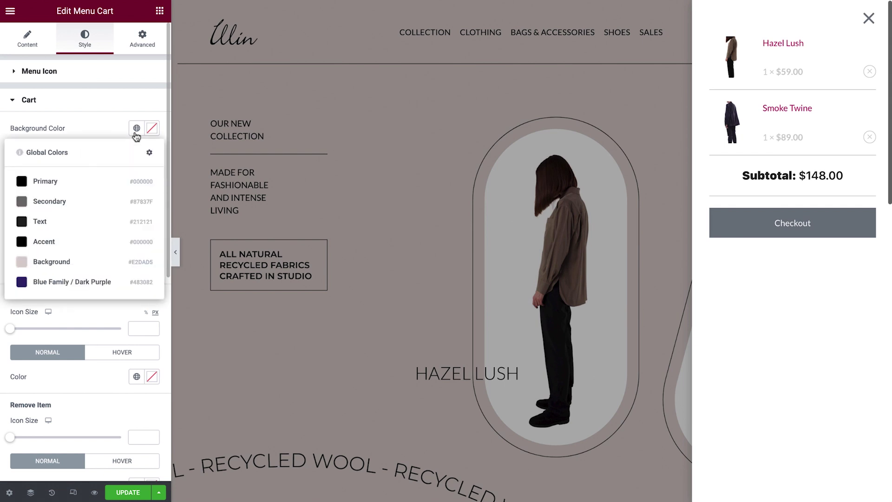
left_click(107, 261)
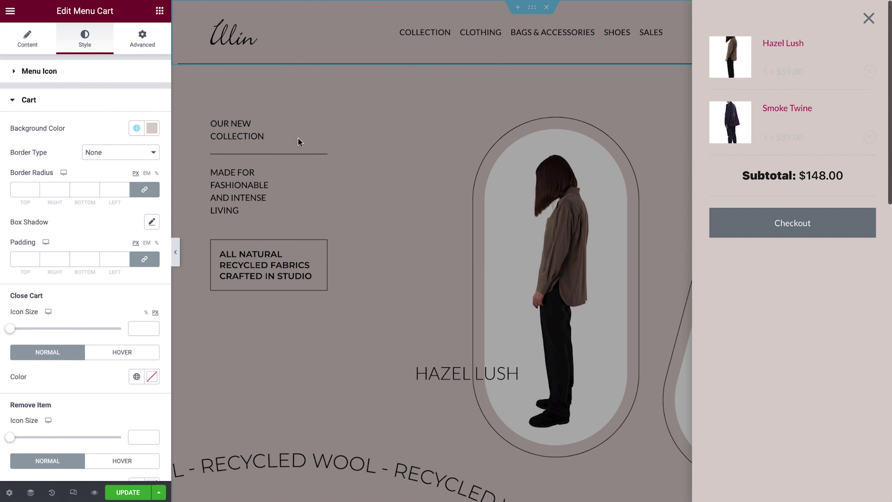
left_click(152, 129)
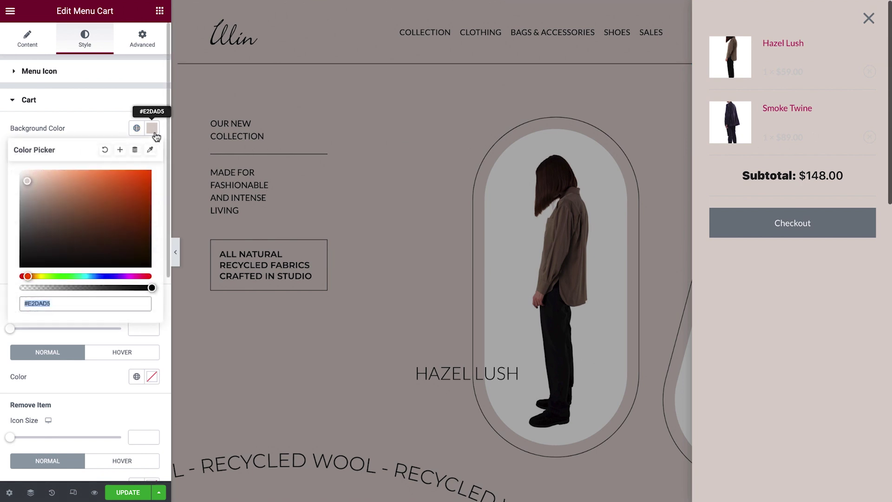
left_click(105, 150)
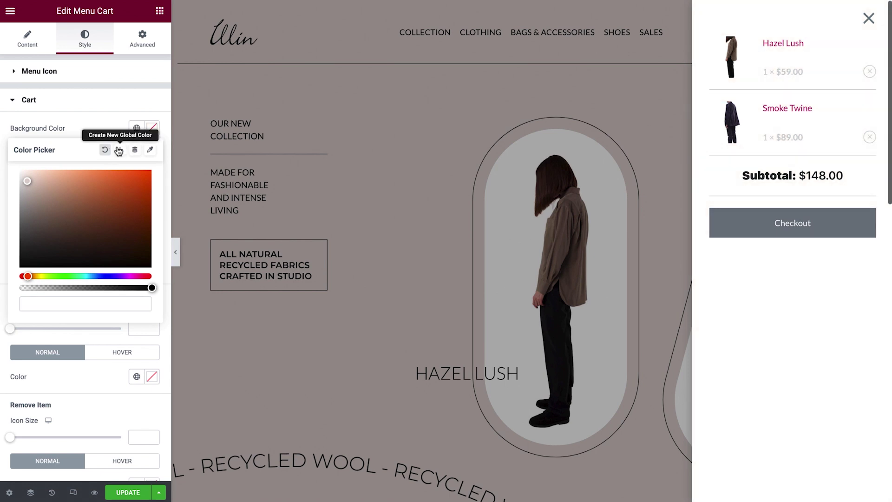
left_click(152, 130)
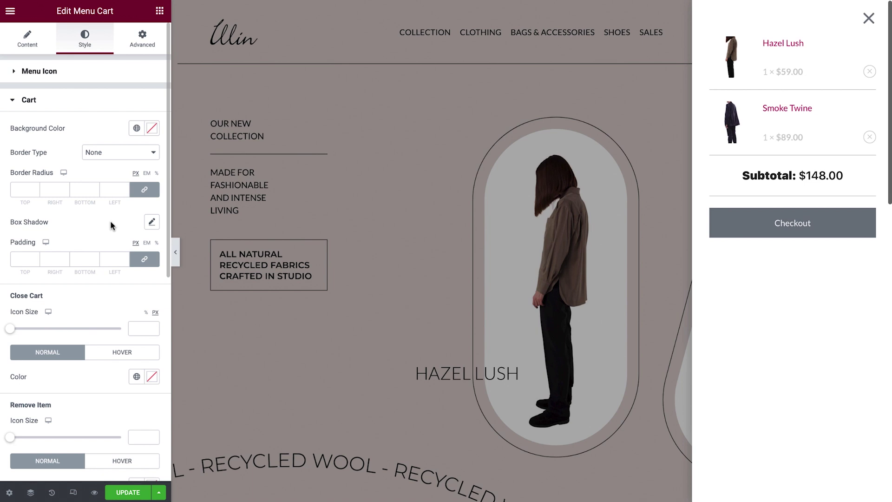
Give the side cart 50 px padding and a sized black close icon that turns grey on hover
left_click(113, 259)
type("50")
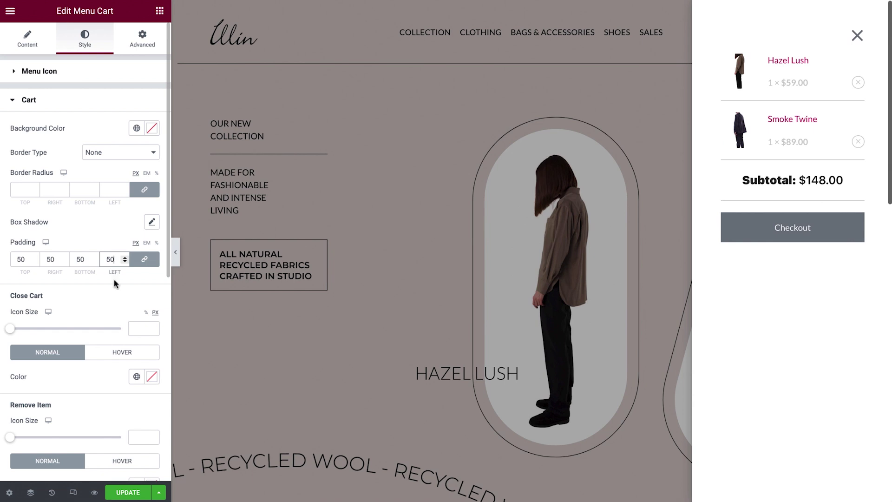
left_click(140, 328)
type("14")
left_click(136, 377)
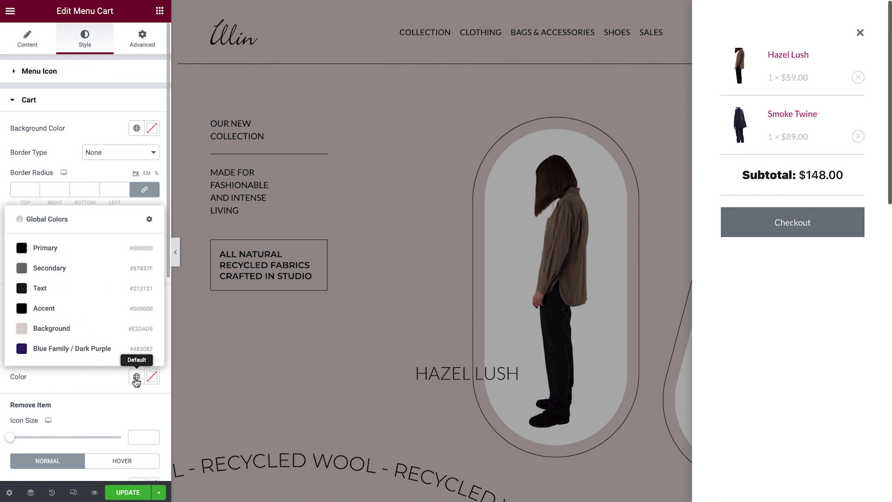
left_click(97, 251)
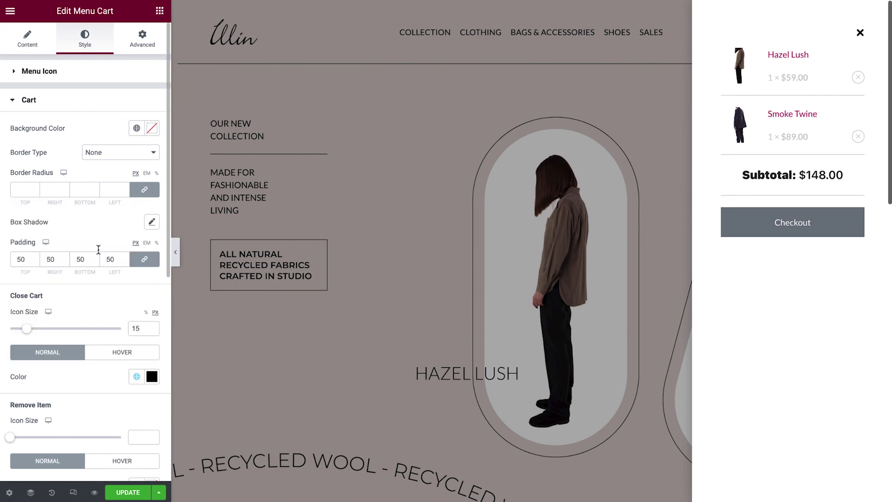
left_click(121, 355)
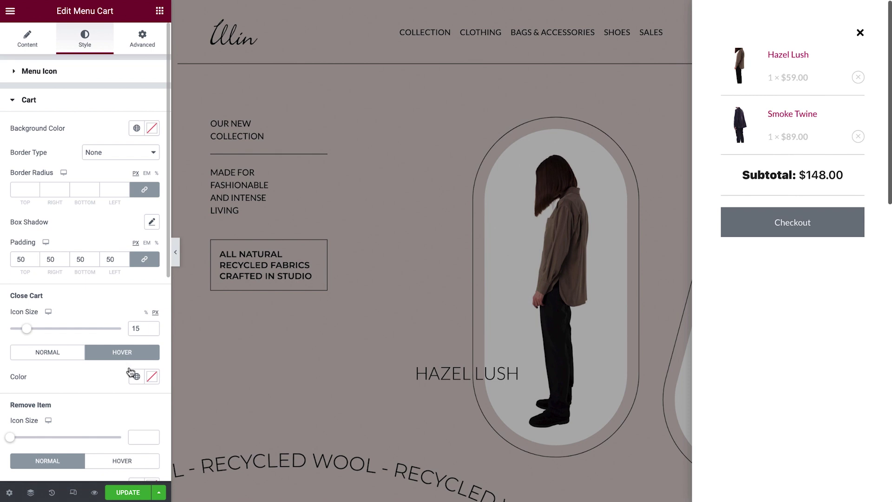
left_click(133, 375)
left_click(106, 273)
Make the remove-item icons 15 px and Primary black
scroll(147, 402, "down", 3)
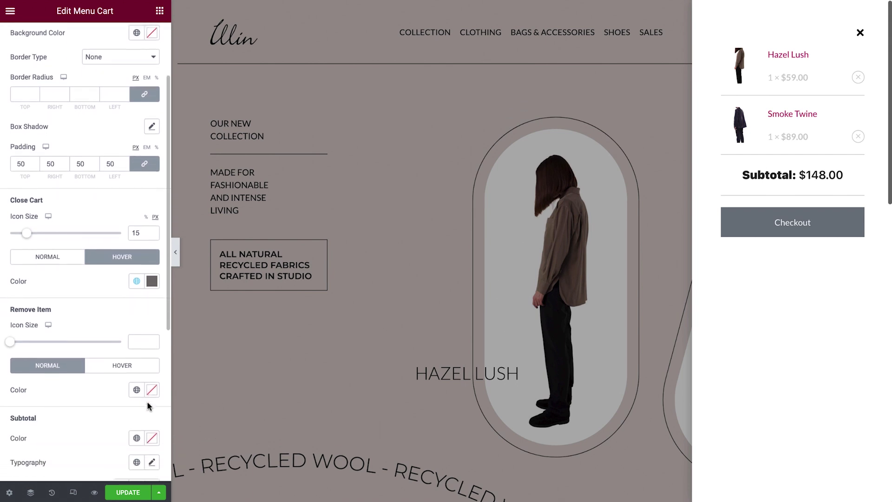
left_click(142, 326)
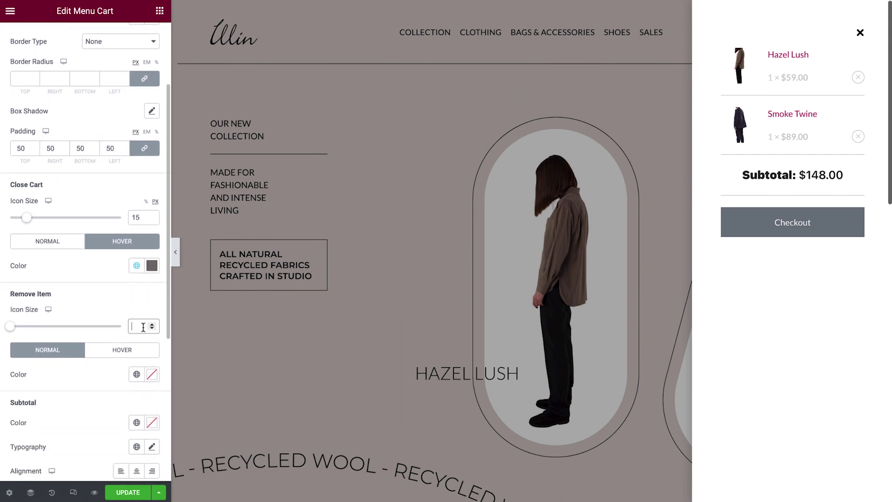
type("15")
left_click(137, 374)
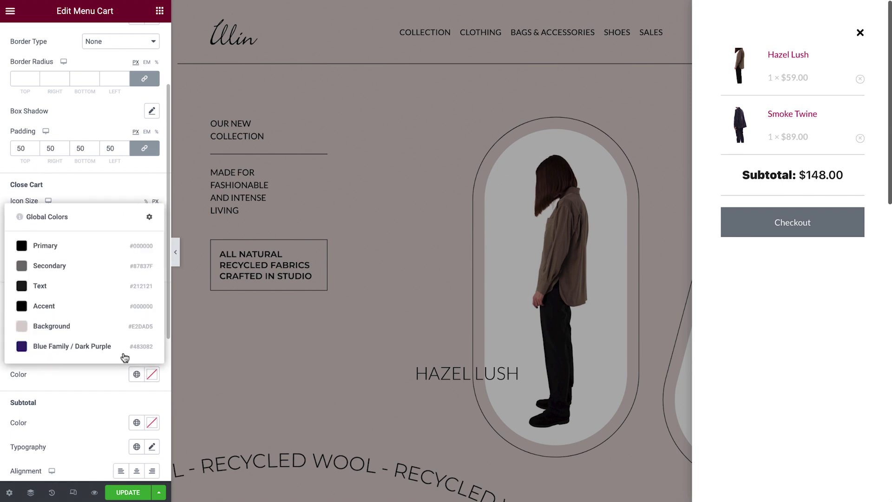
left_click(105, 248)
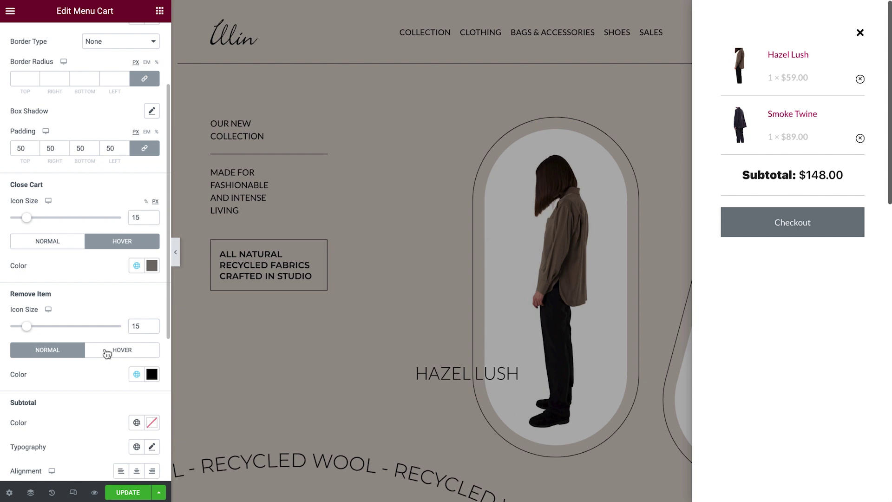
Set the cart subtotal's typography to the Titles global font
scroll(104, 351, "down", 4)
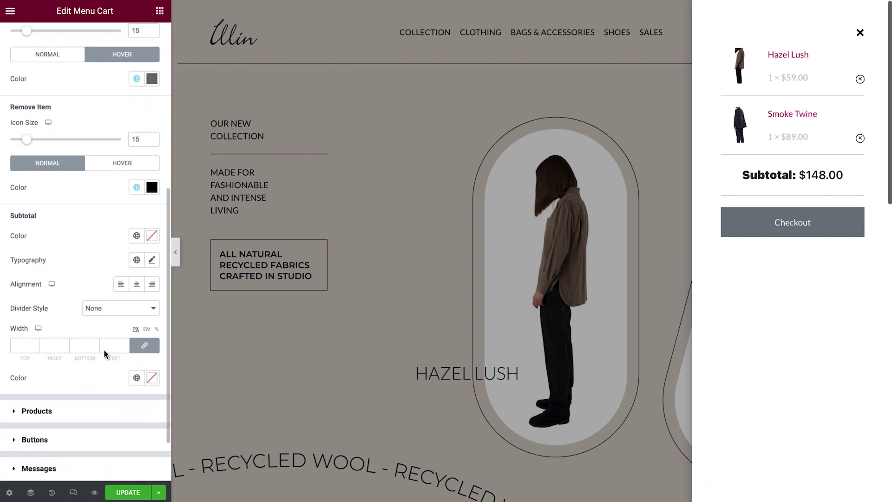
scroll(104, 350, "down", 1)
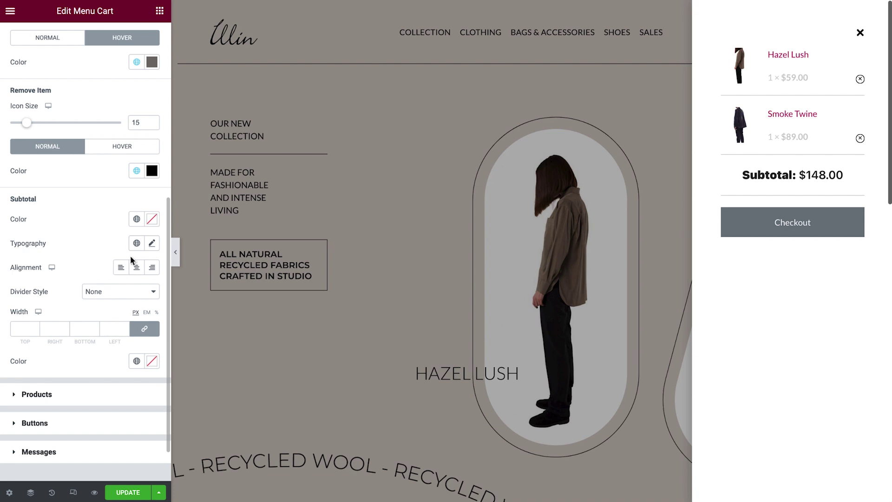
left_click(136, 243)
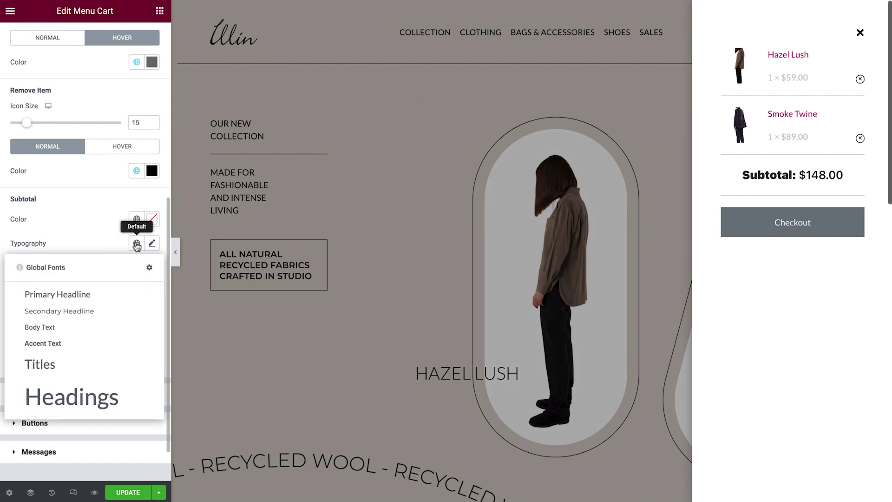
left_click(100, 368)
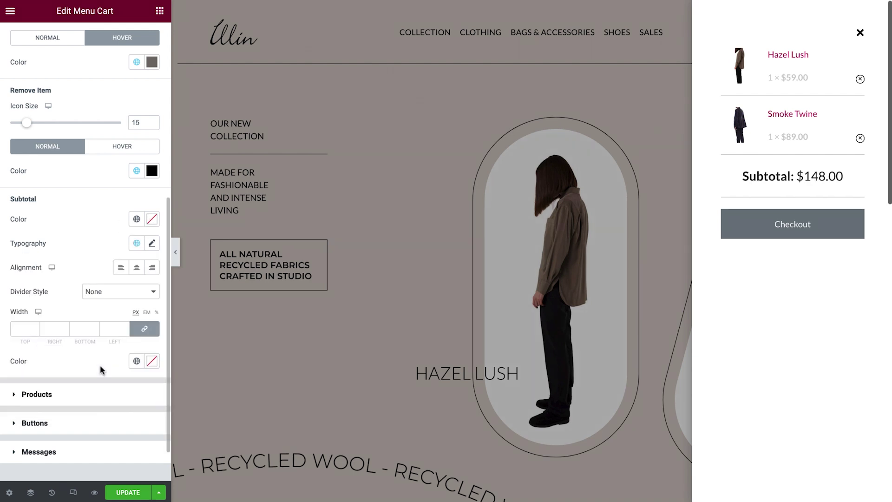
Add a 1 px Primary black divider line above the subtotal, with unlinked widths
left_click(143, 329)
left_click(35, 326)
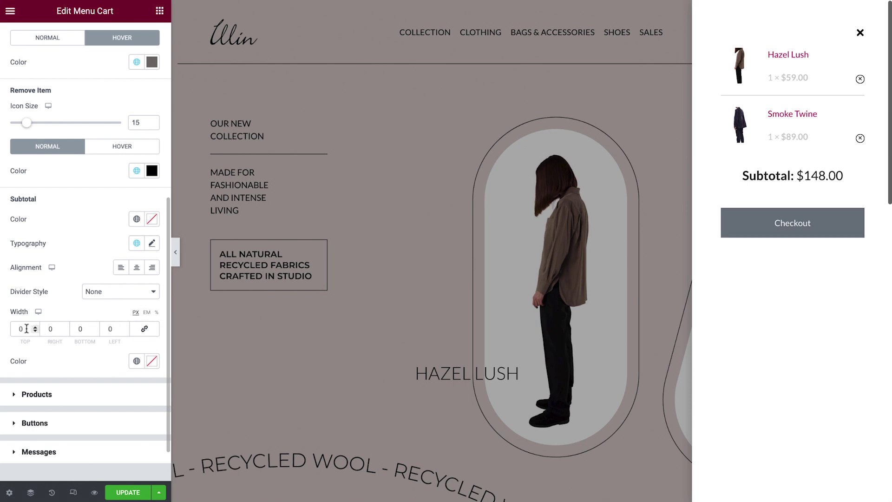
left_click(136, 361)
left_click(103, 239)
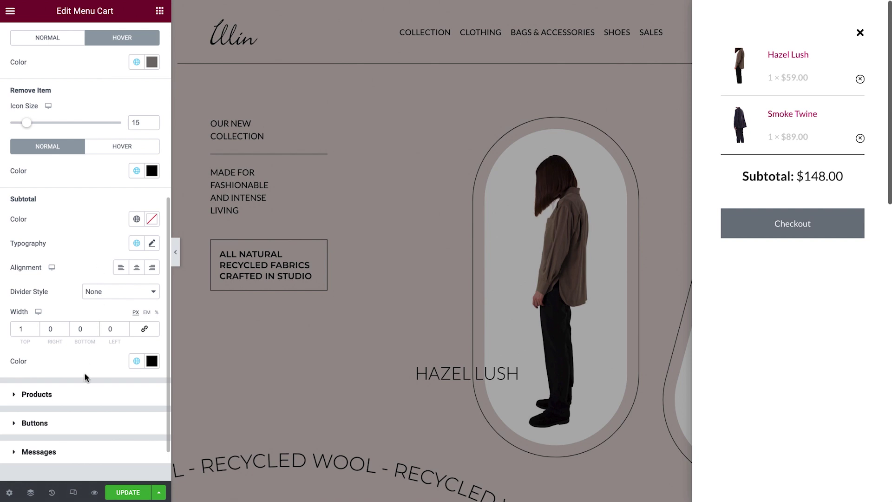
left_click(85, 393)
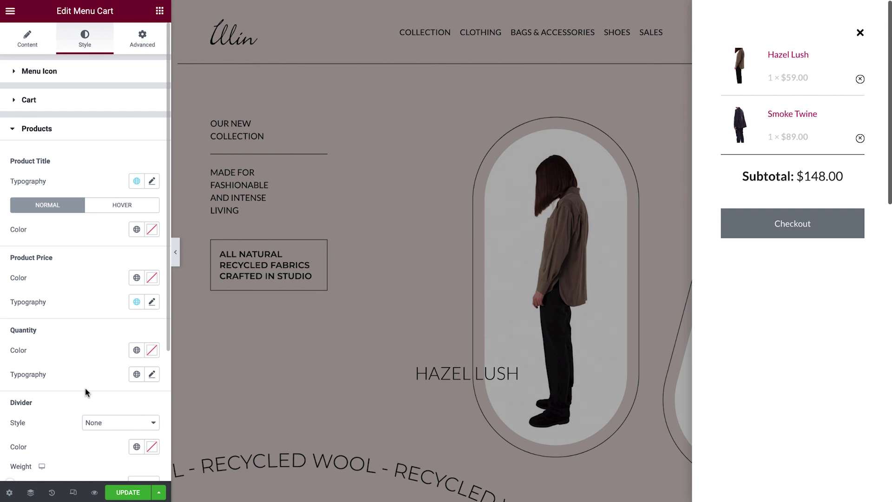
Style product titles with the Titles global font and Primary black colour
left_click(136, 181)
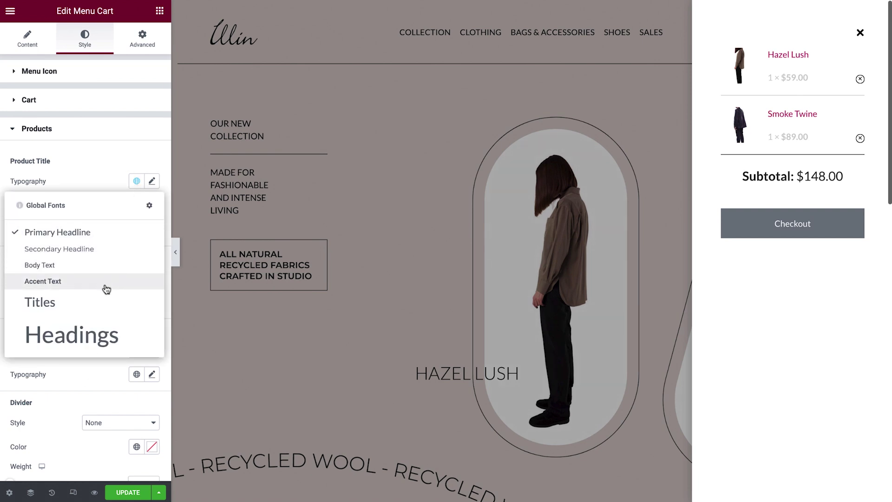
left_click(100, 300)
left_click(137, 229)
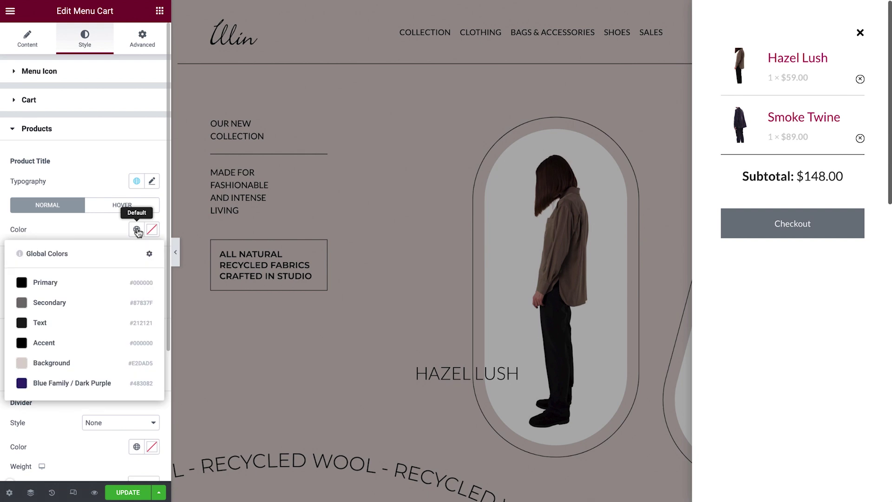
left_click(114, 283)
Make product prices Secondary grey at 18 px font size
left_click(136, 277)
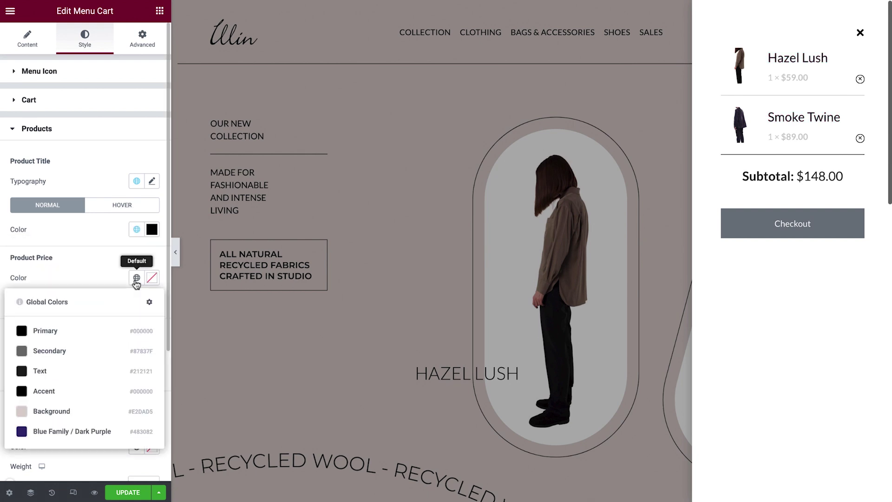
left_click(112, 350)
left_click(152, 302)
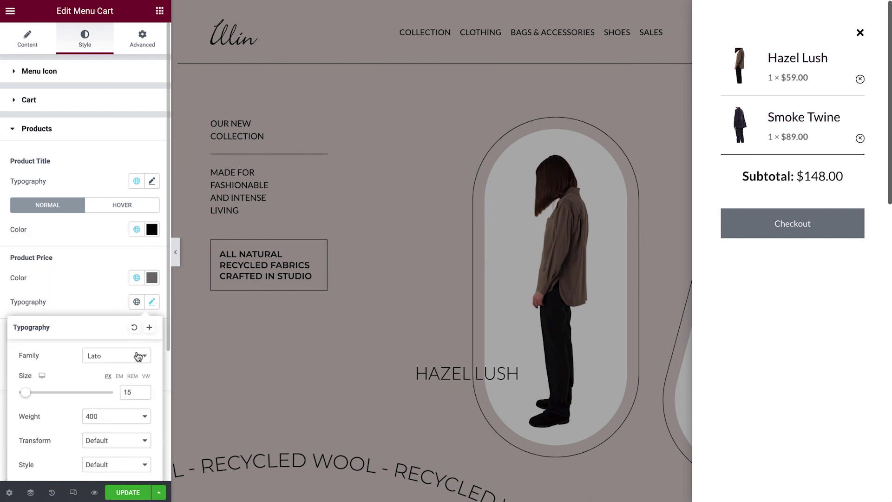
double_click(131, 392)
type("18")
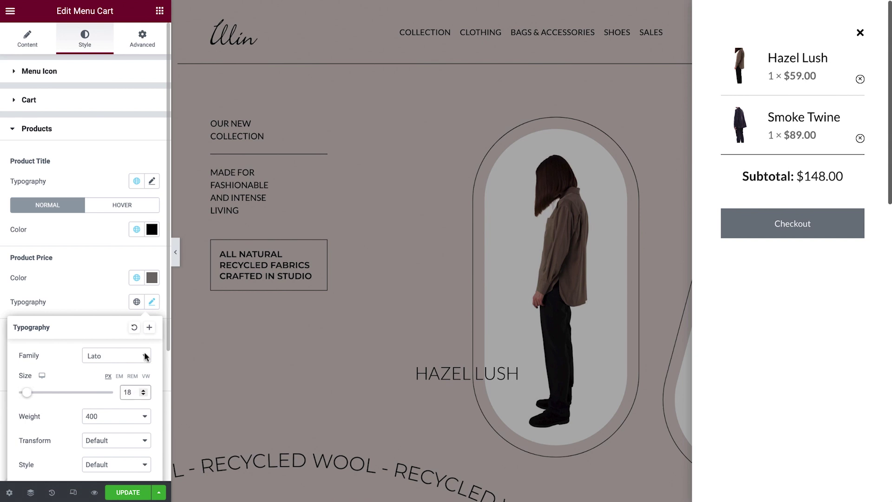
left_click(151, 302)
Make product quantities Secondary grey at 18 px font size
left_click(136, 356)
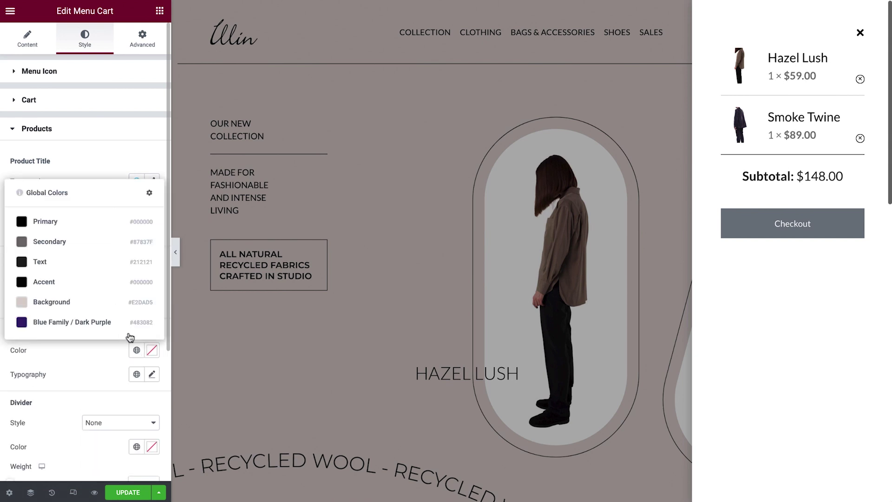
left_click(106, 247)
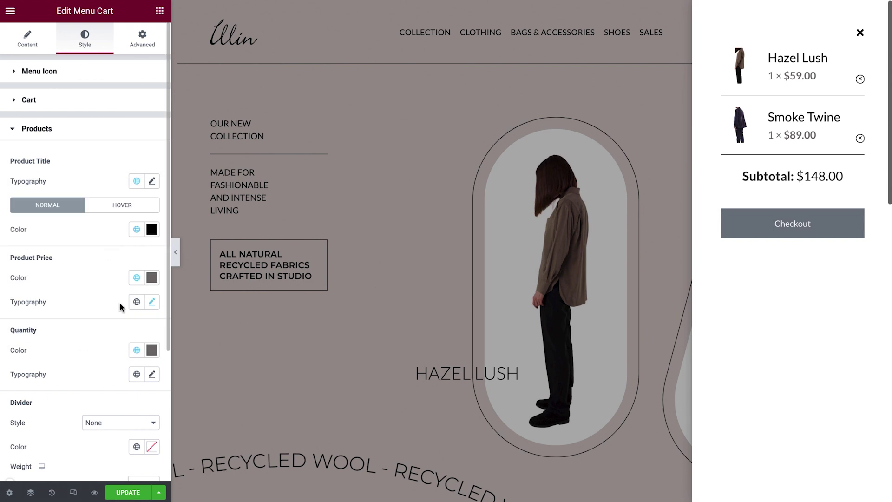
left_click(152, 374)
left_click(138, 464)
type("18")
left_click(152, 376)
Set the dividers between cart items to the beige Background global colour
scroll(153, 377, "down", 4)
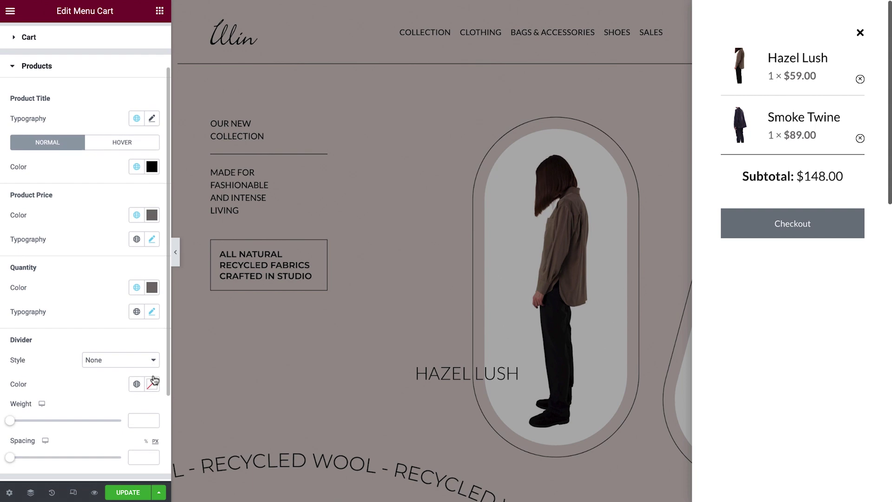
left_click(138, 288)
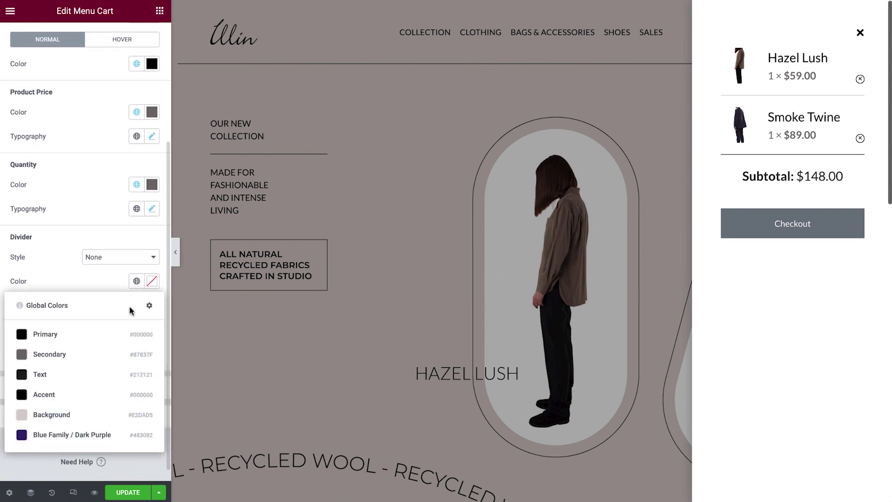
left_click(99, 413)
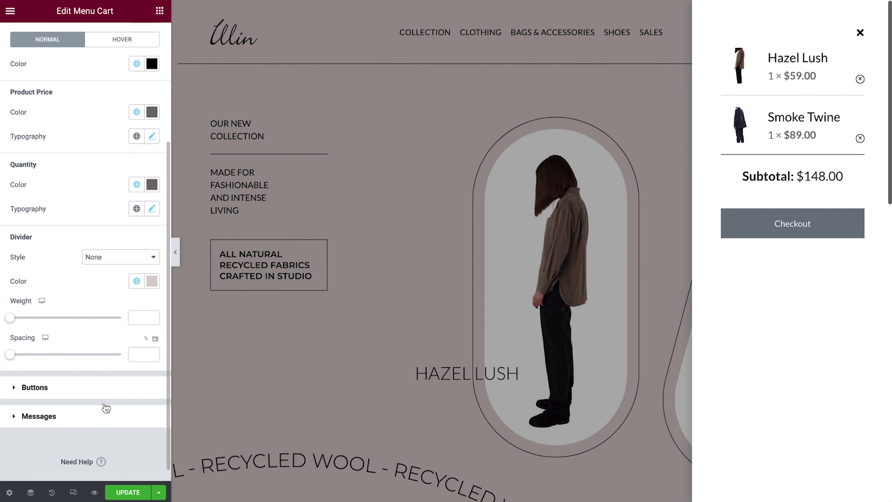
left_click(124, 392)
Give the Checkout button a Primary black background, Secondary grey hover, and 100 px border radius
scroll(124, 392, "down", 3)
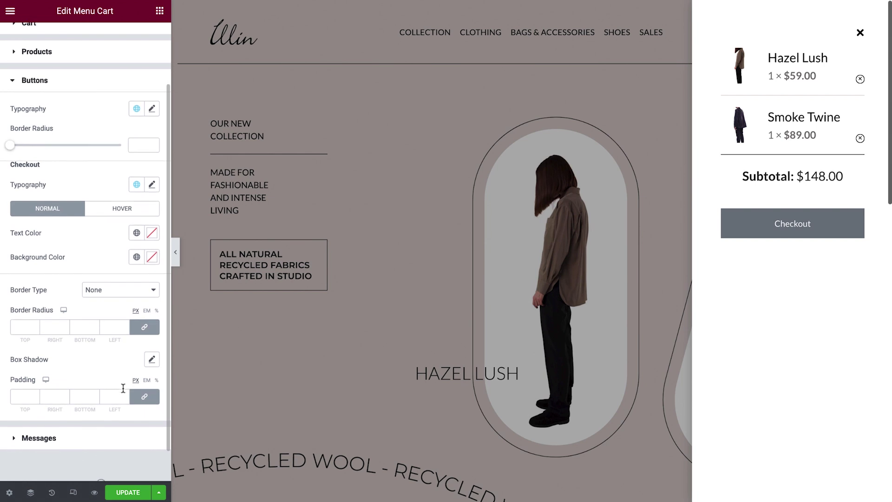
left_click(137, 252)
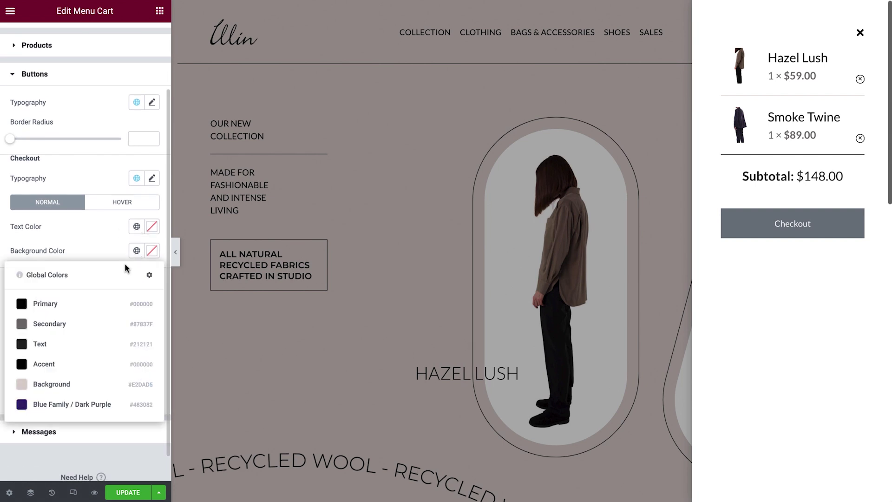
left_click(108, 304)
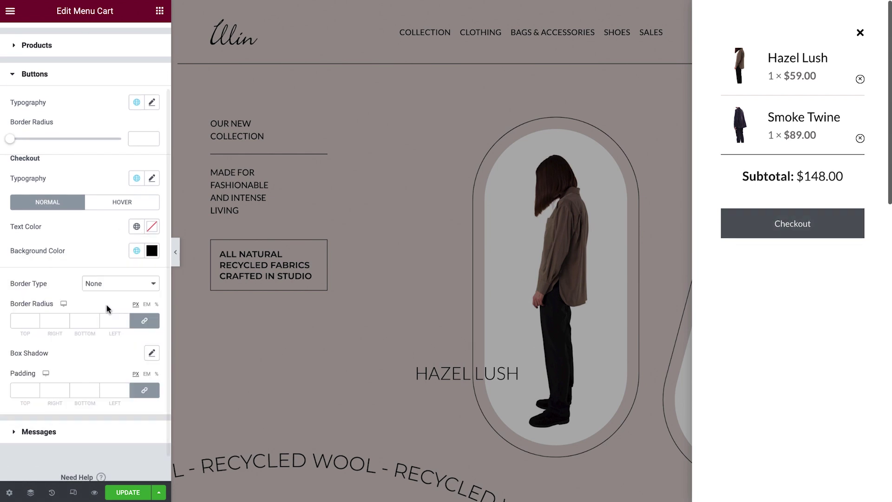
left_click(123, 205)
left_click(137, 252)
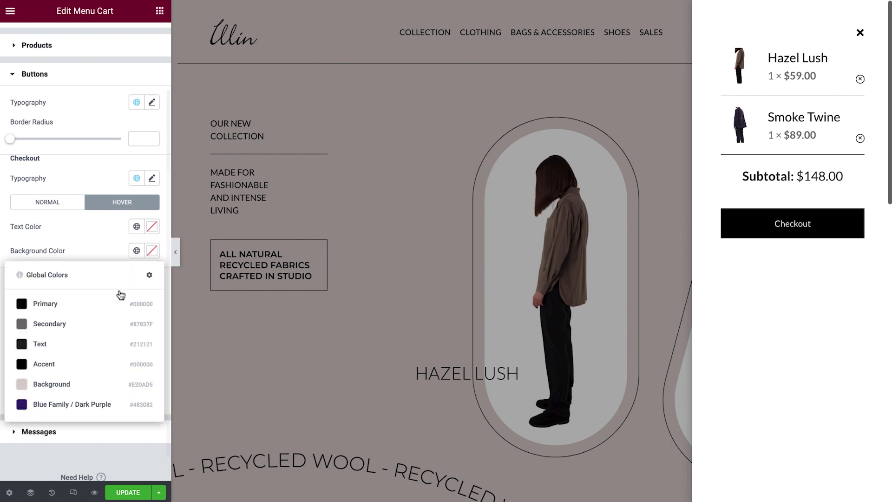
left_click(104, 322)
left_click(82, 321)
type("100")
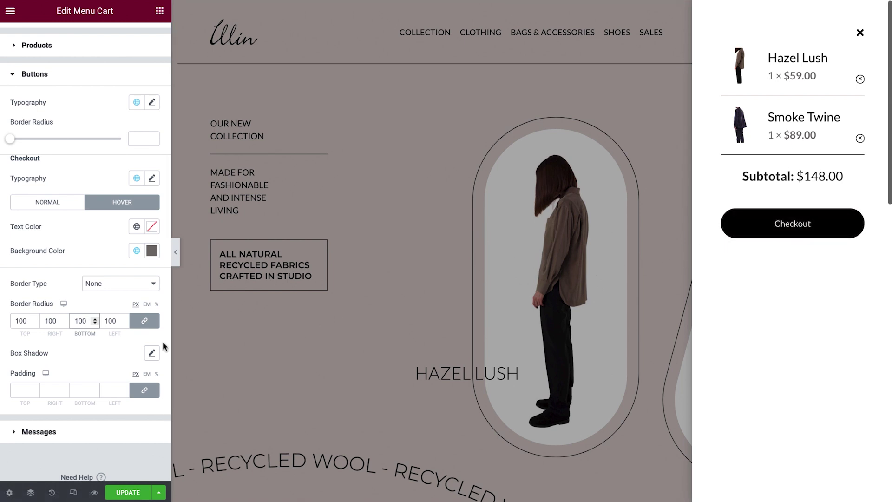
left_click(99, 431)
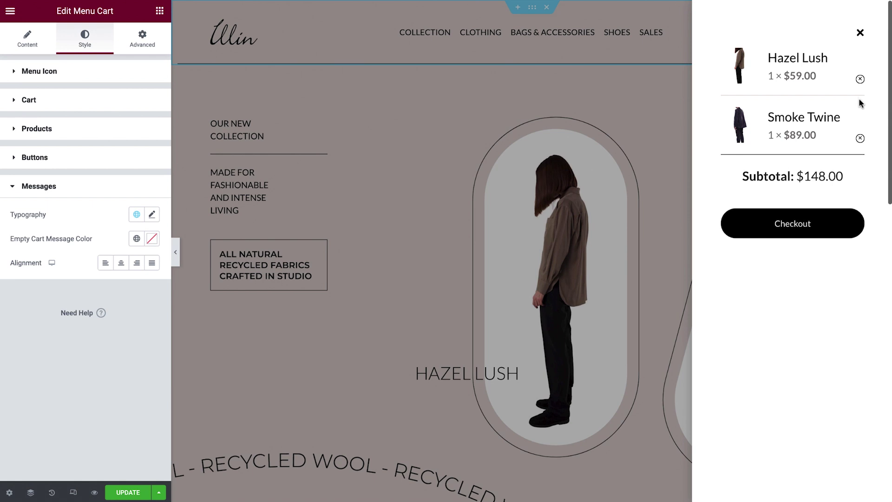
Remove Hazel Lush and Smoke Twine from the cart and centre the empty-cart message
left_click(860, 80)
left_click(860, 82)
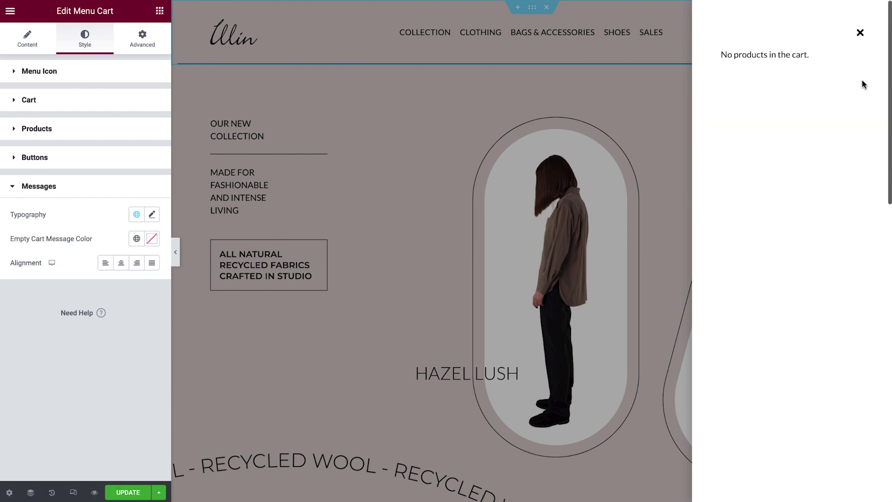
left_click(125, 269)
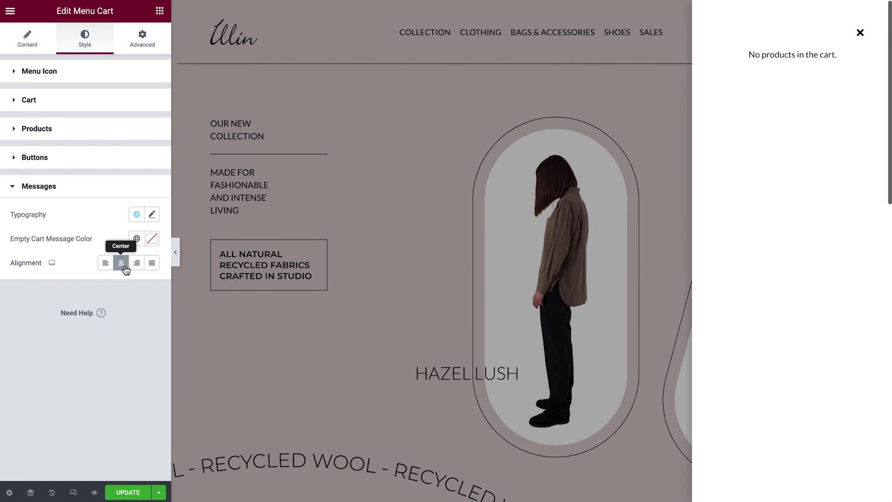
Set the cart background to the beige Background global colour and close the side cart preview
left_click(113, 108)
left_click(137, 128)
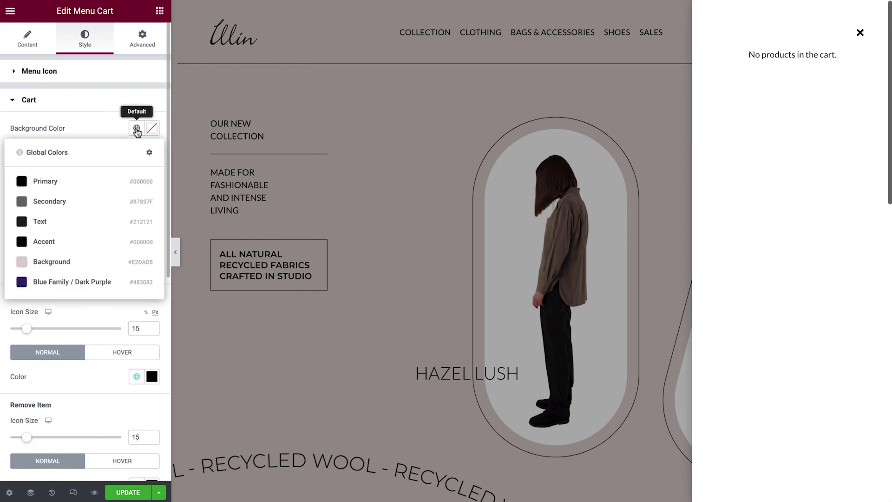
left_click(101, 262)
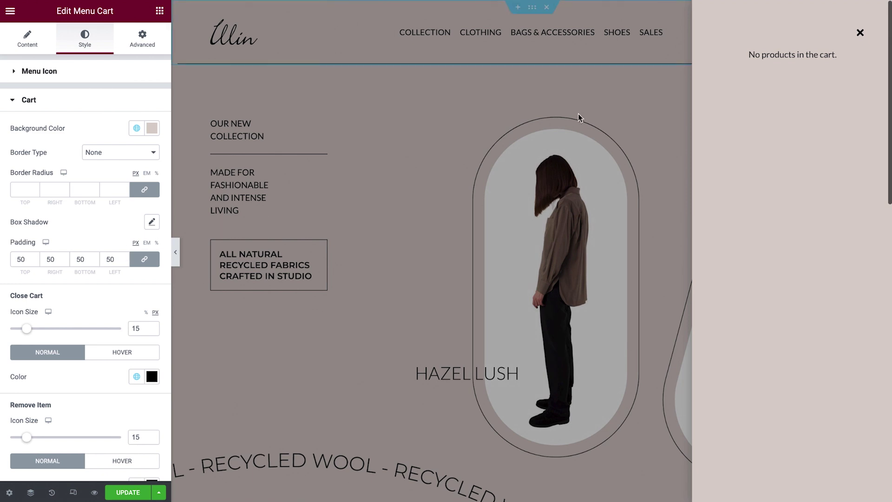
left_click(860, 33)
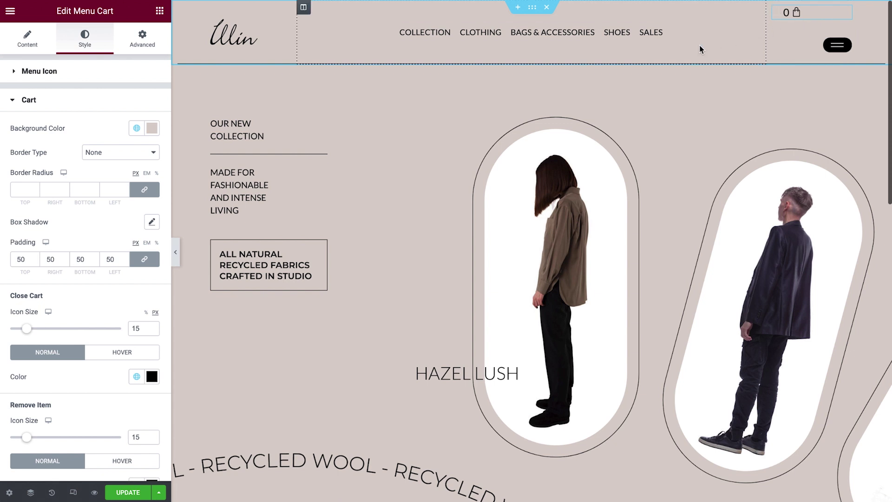
Set the Menu Cart widget's Advanced positioning width to Inline (auto)
left_click(147, 42)
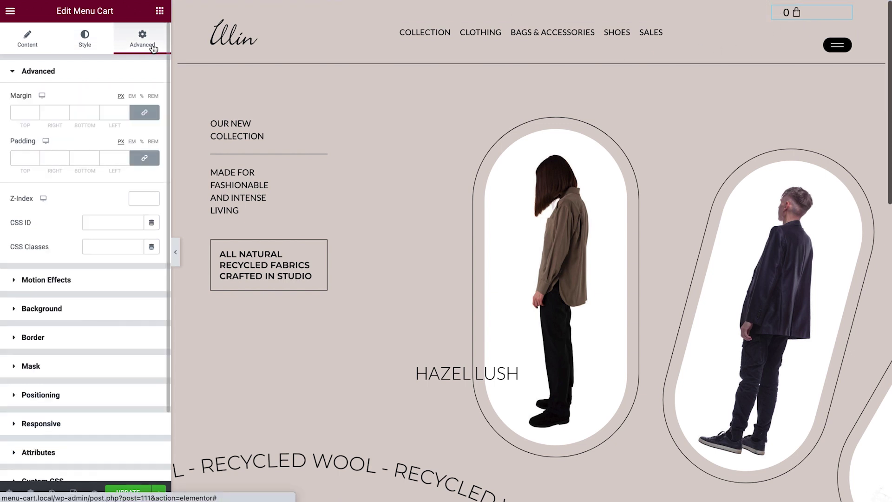
left_click(99, 400)
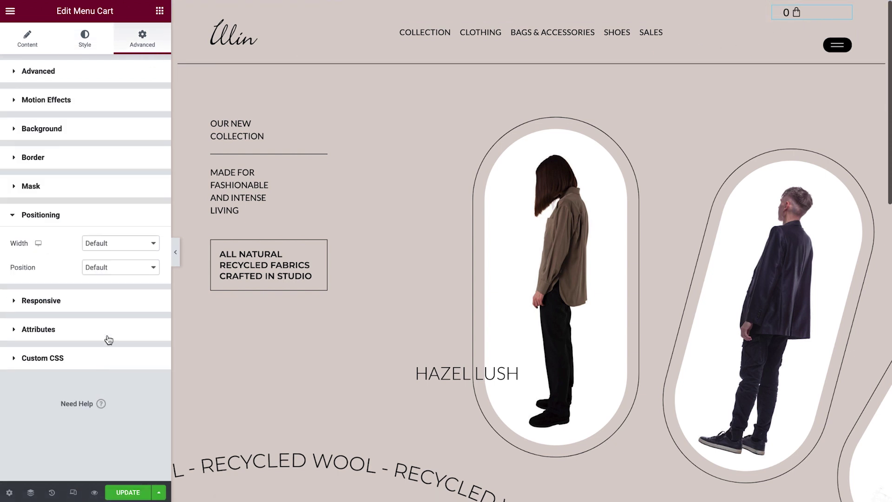
left_click(139, 243)
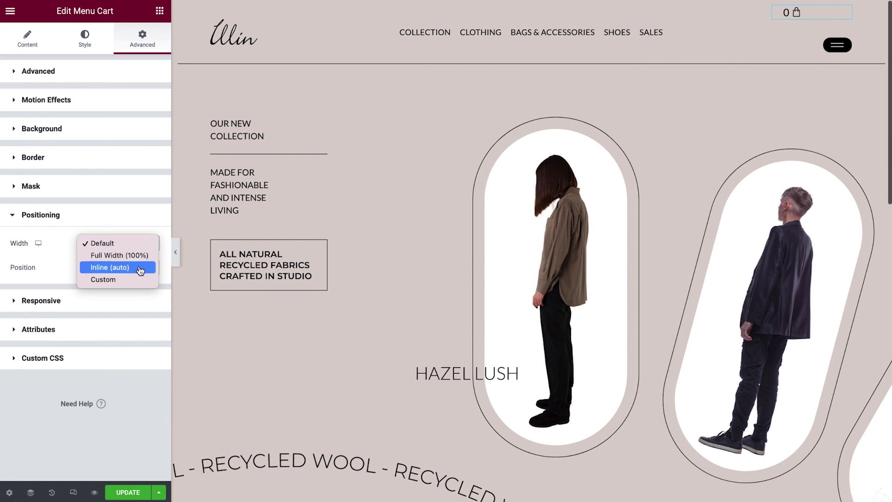
left_click(140, 268)
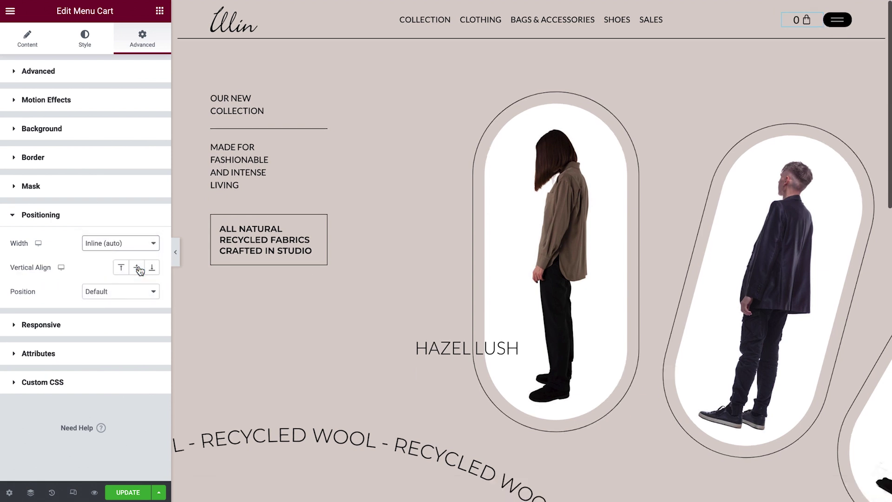